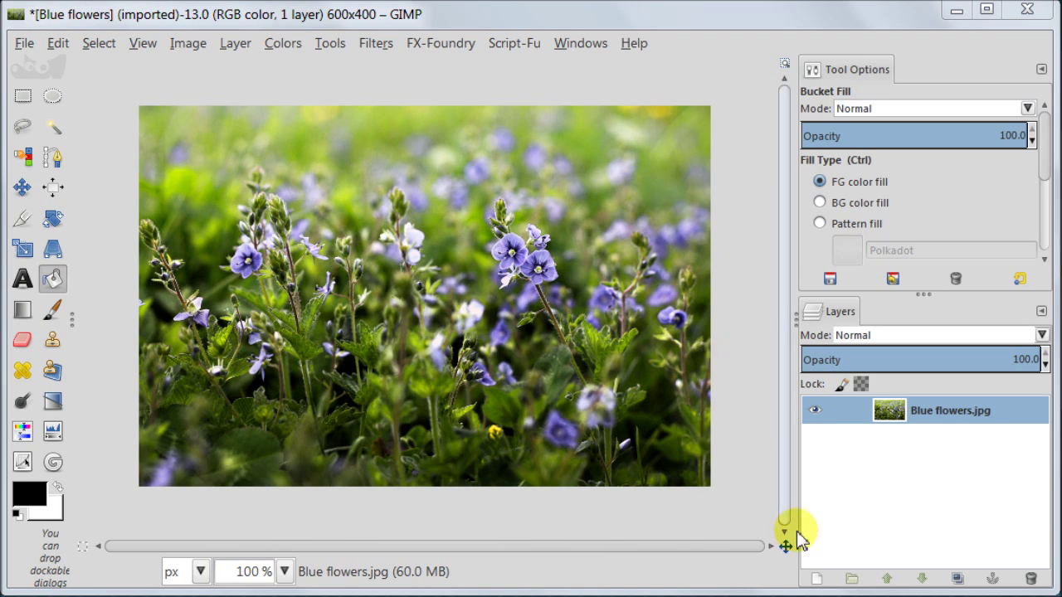
Open the zoom level list for the Blue flowers image.
left_click(285, 571)
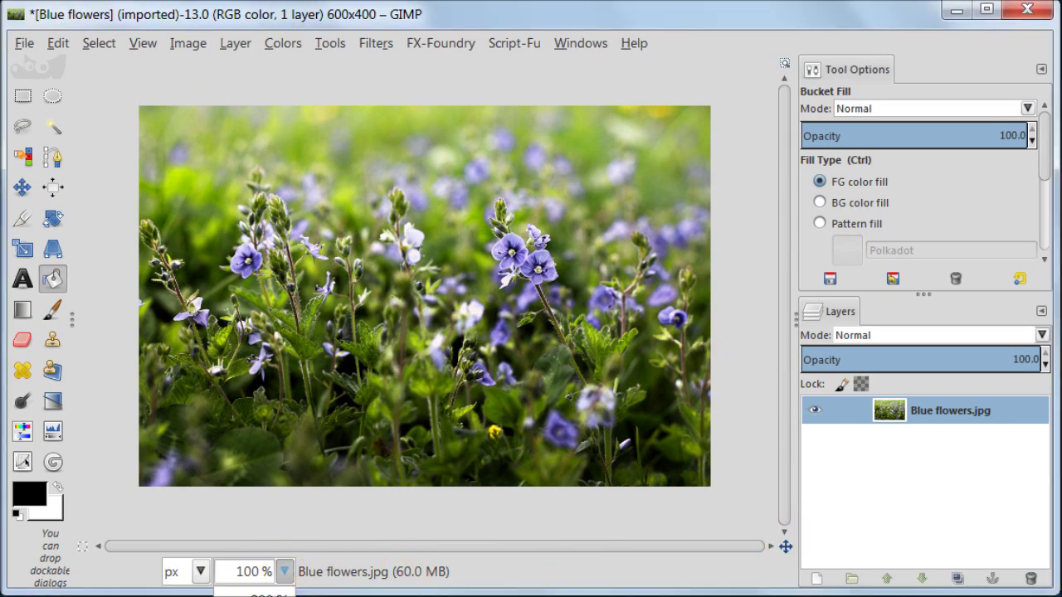
Zoom the view to 60% and switch to the Rectangle Select tool.
left_click(249, 587)
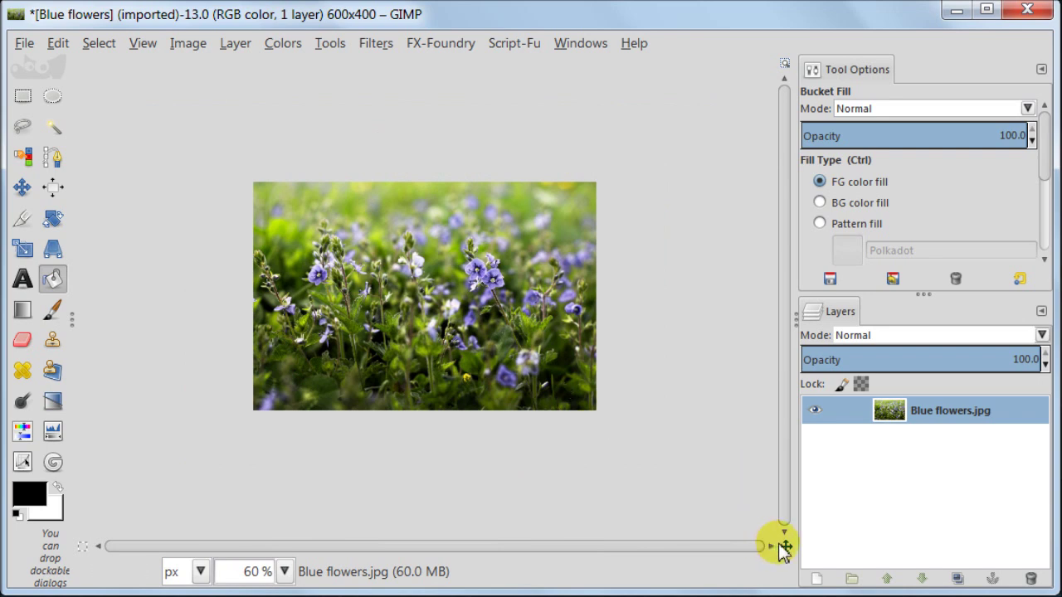
left_click_drag(785, 547, 794, 581)
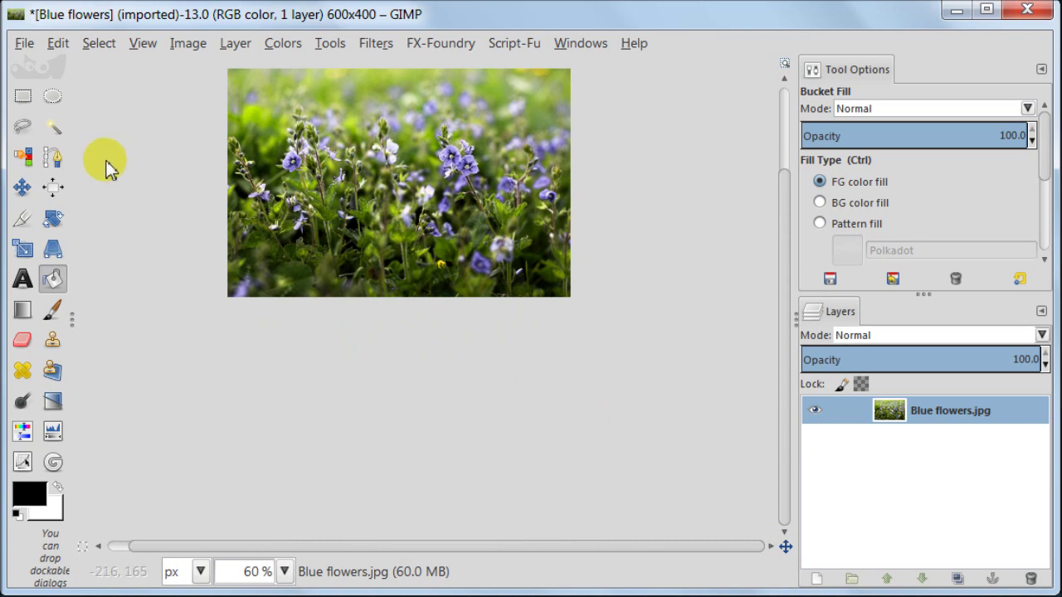
left_click(23, 97)
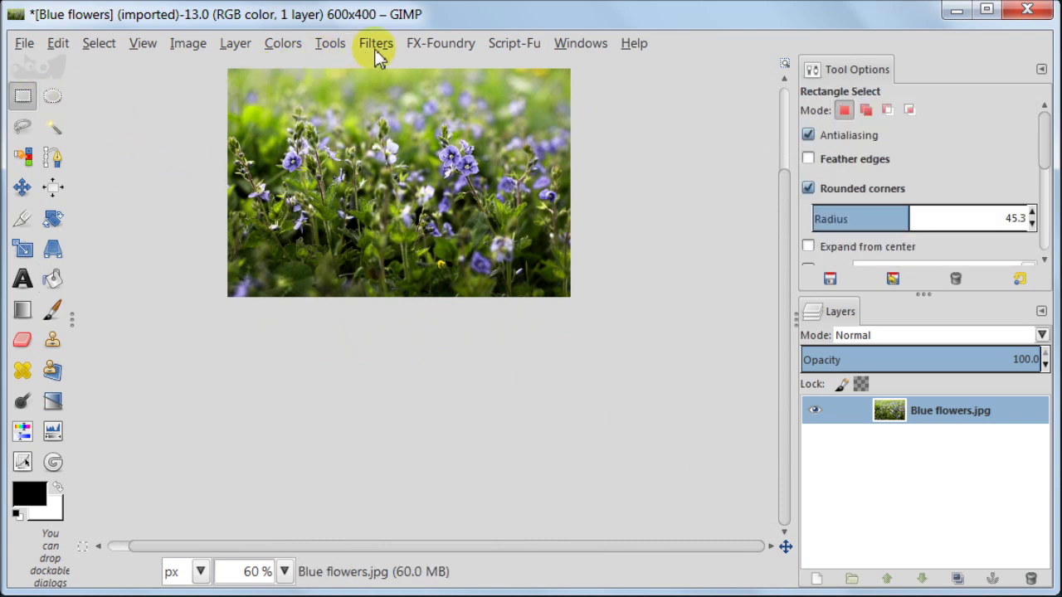
Run FX-Foundry Apply Mirrors vertically, doubling the photo into a 600x800 mirrored image.
left_click(442, 45)
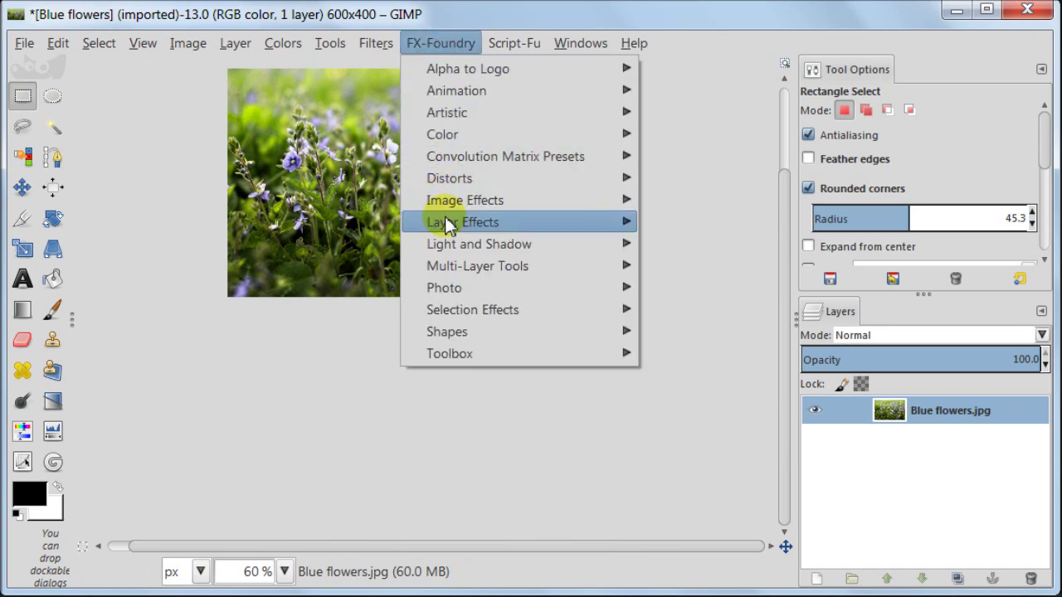
mouse_move(473, 224)
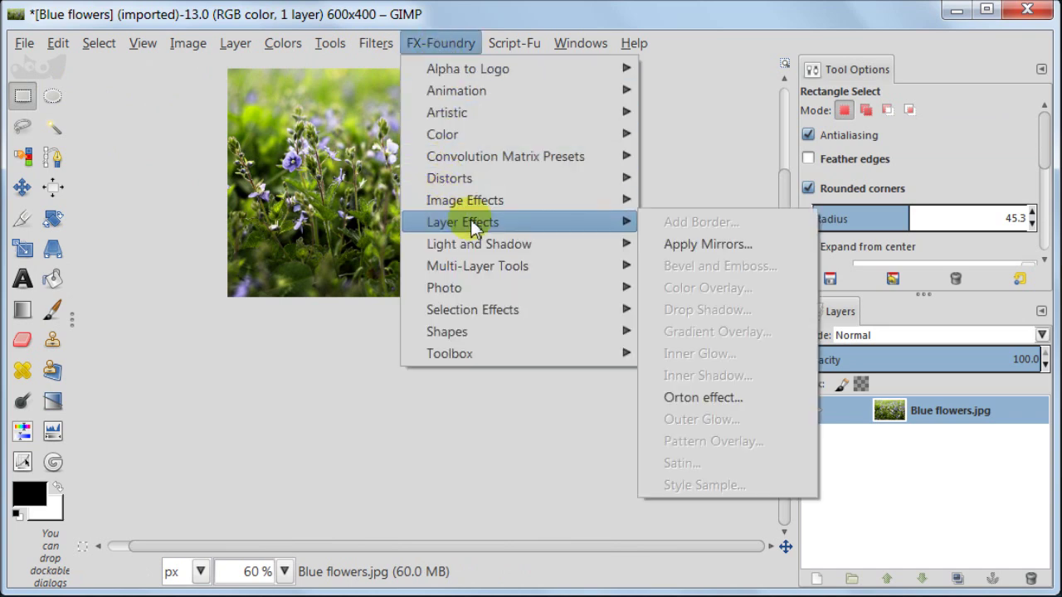
left_click(771, 247)
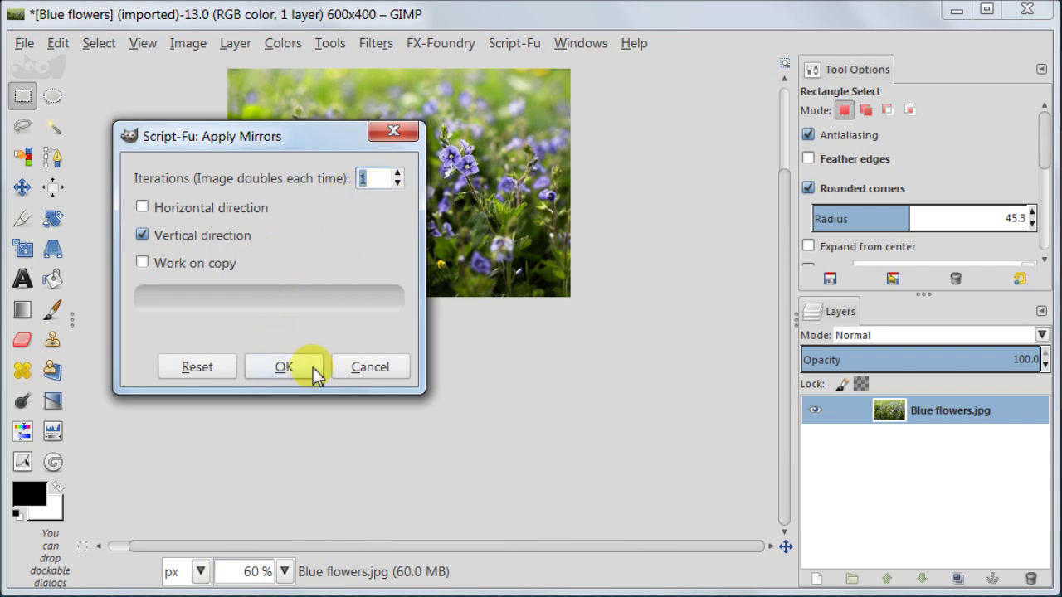
left_click(282, 365)
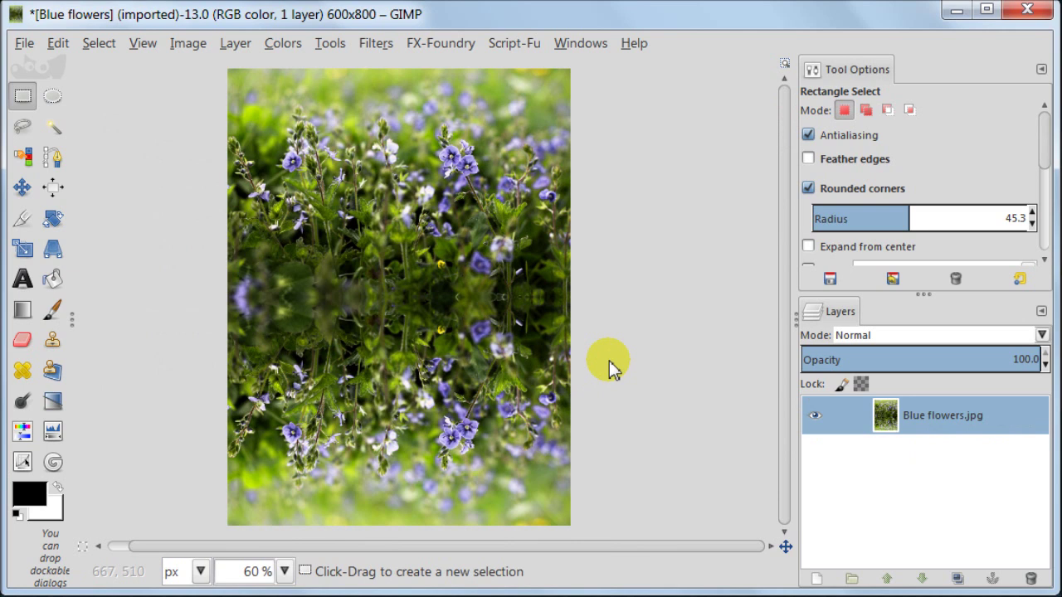
left_click(20, 221)
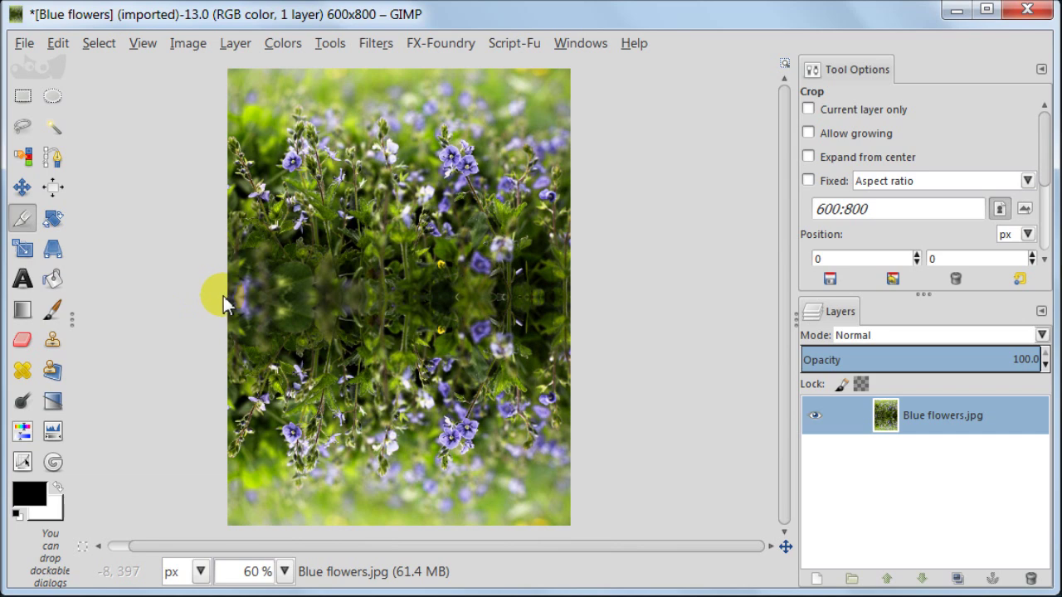
left_click_drag(224, 297, 655, 501)
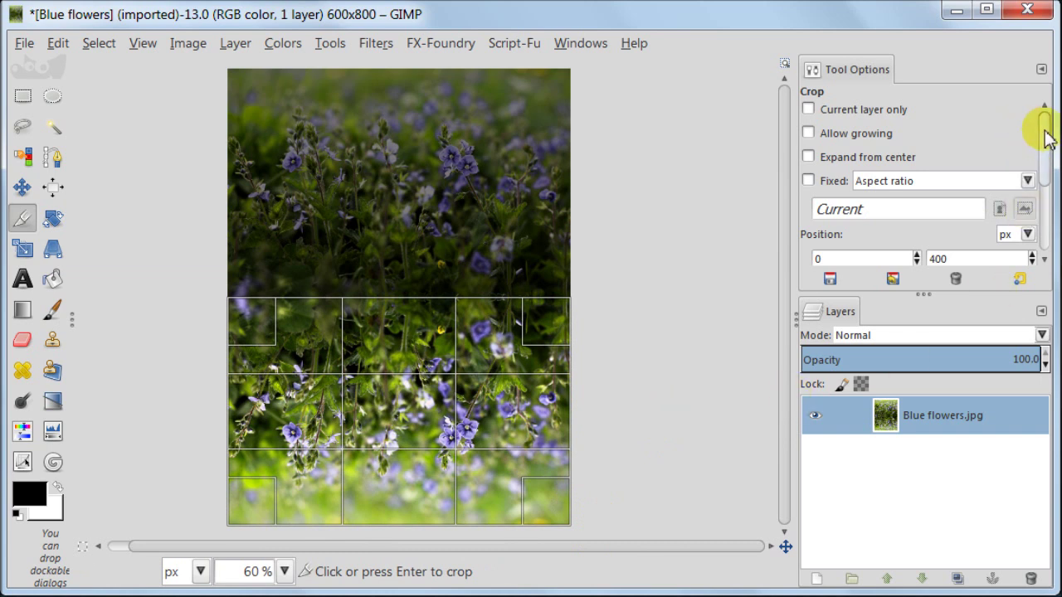
left_click_drag(1043, 135, 1042, 209)
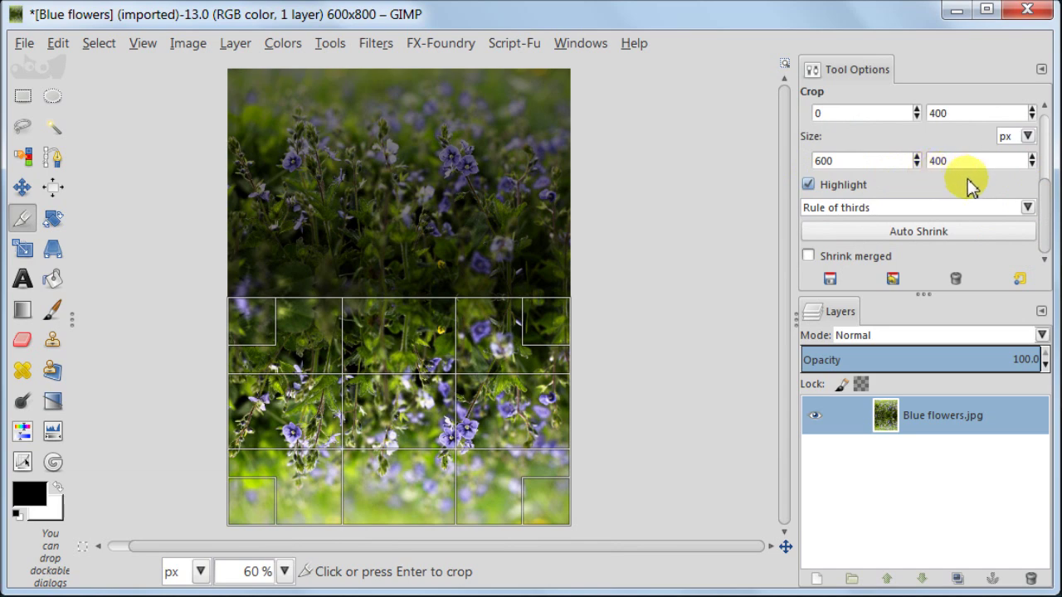
left_click(703, 277)
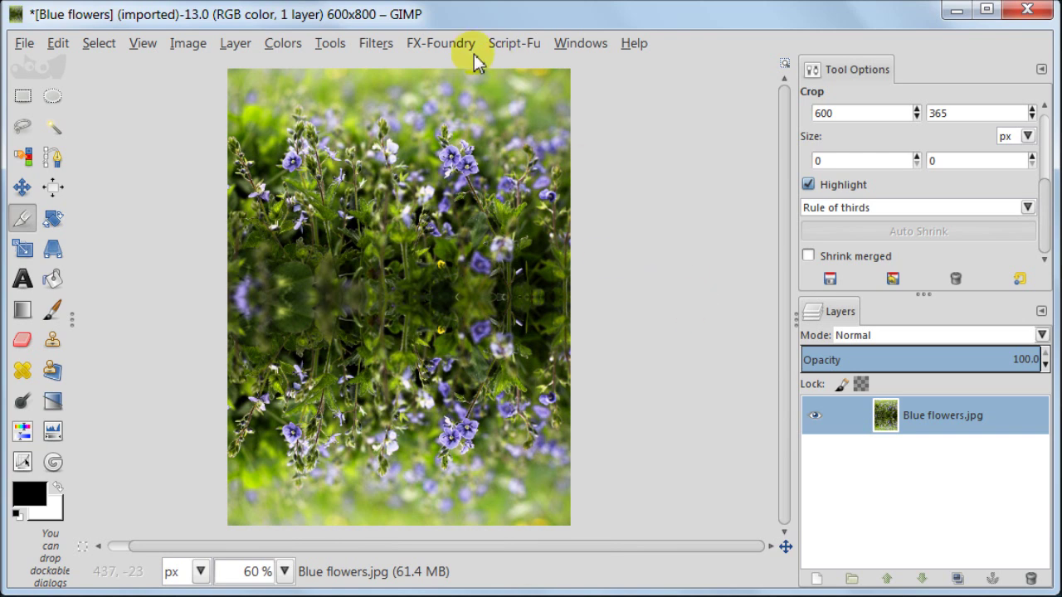
Generate a Water reflection map with X Size 600 and Y Size 400.
left_click(506, 41)
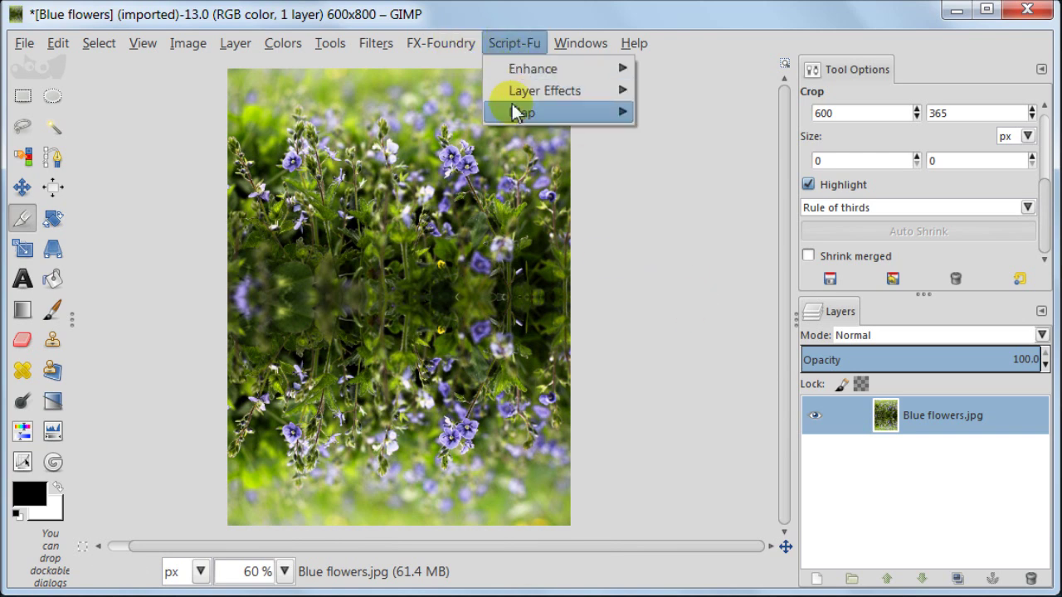
mouse_move(513, 112)
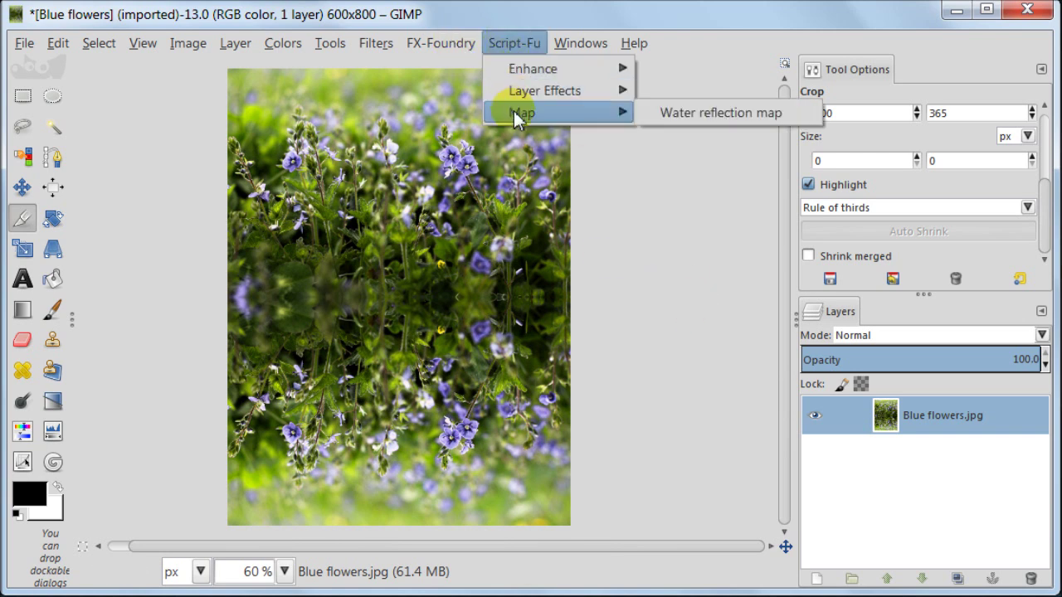
left_click(808, 116)
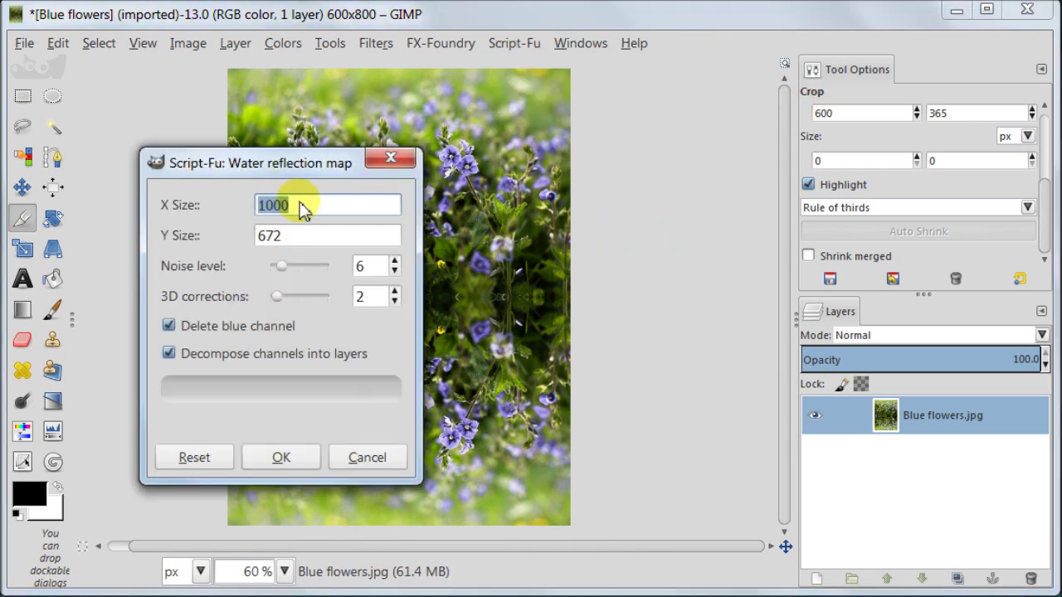
type("600")
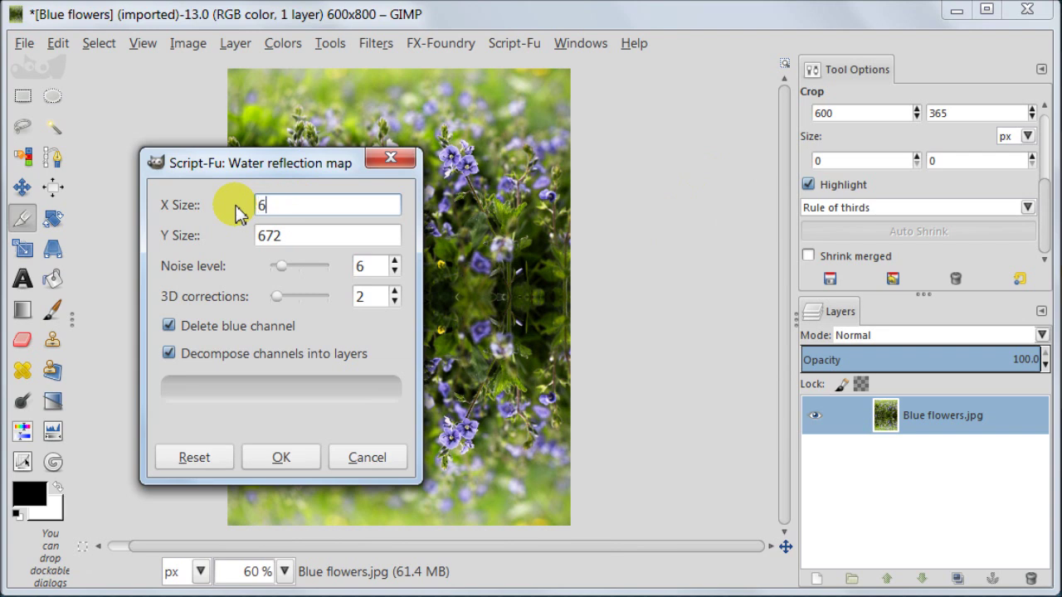
left_click(301, 237)
left_click_drag(301, 237, 248, 243)
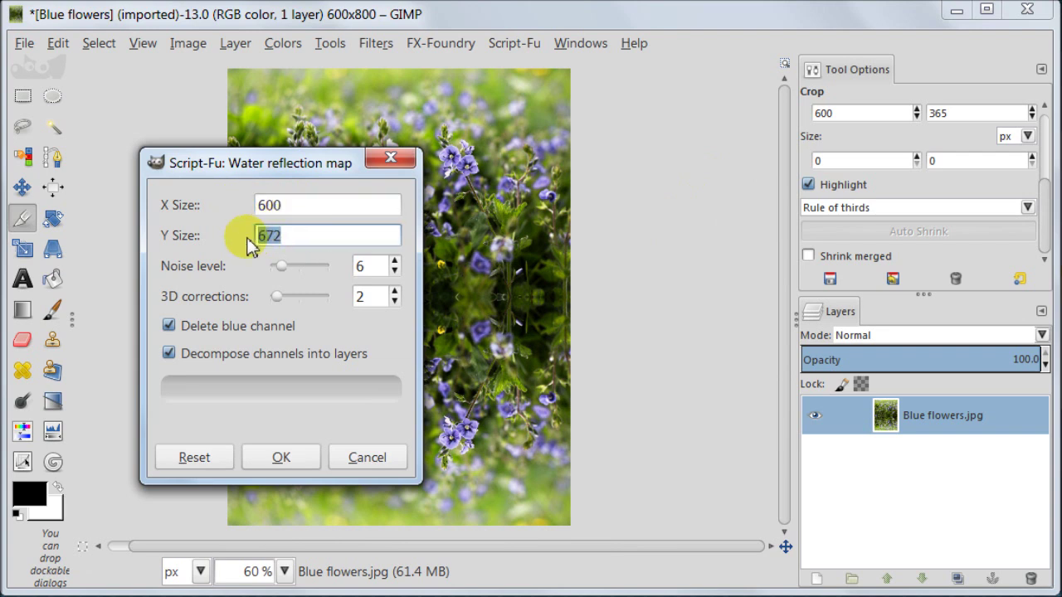
type("400")
left_click(306, 458)
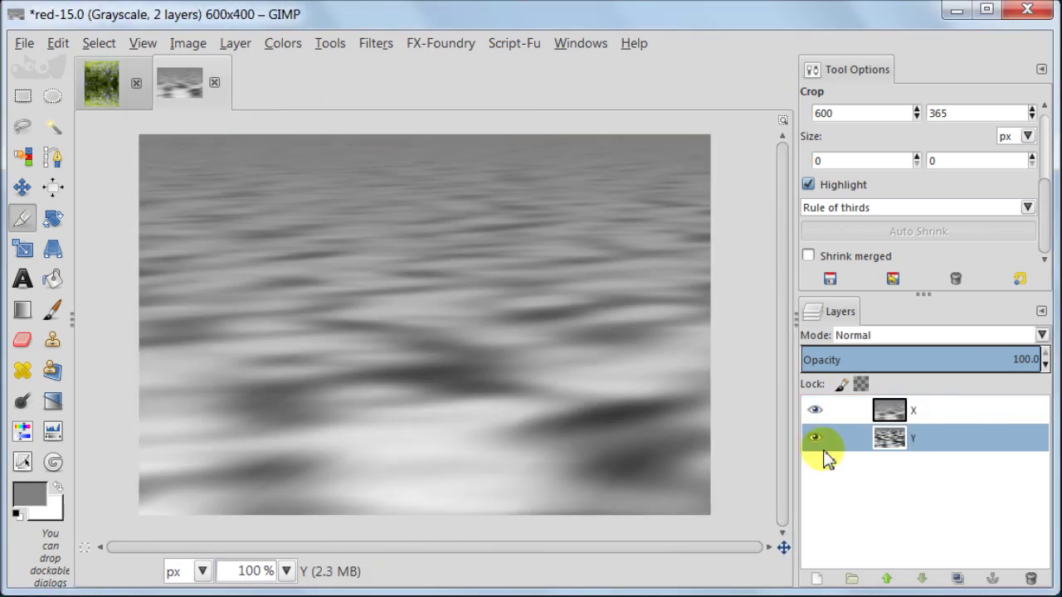
Hide layer X and copy the Y layer's water texture.
left_click(815, 410)
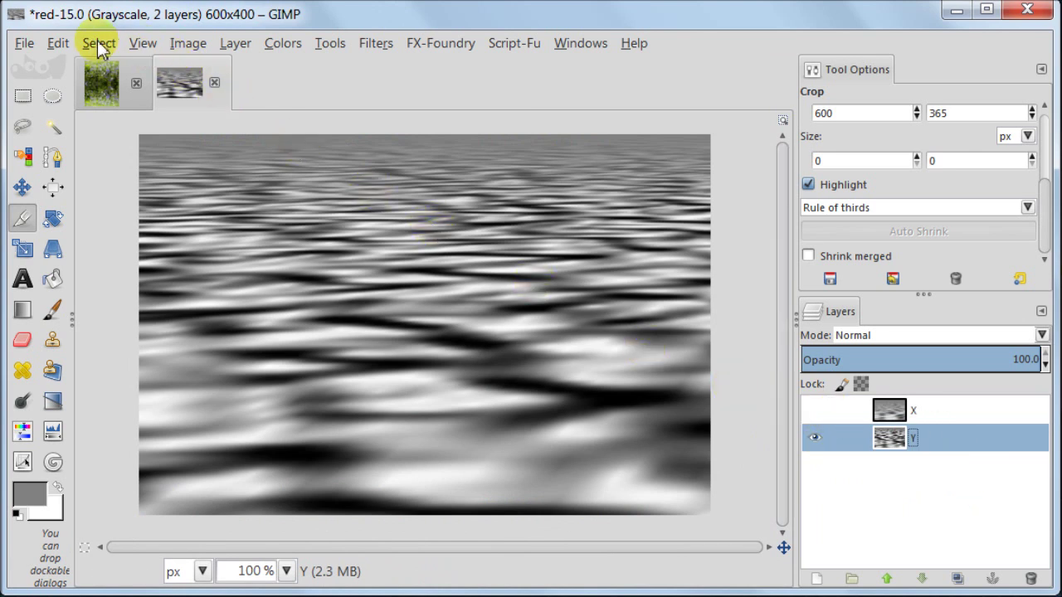
left_click(55, 45)
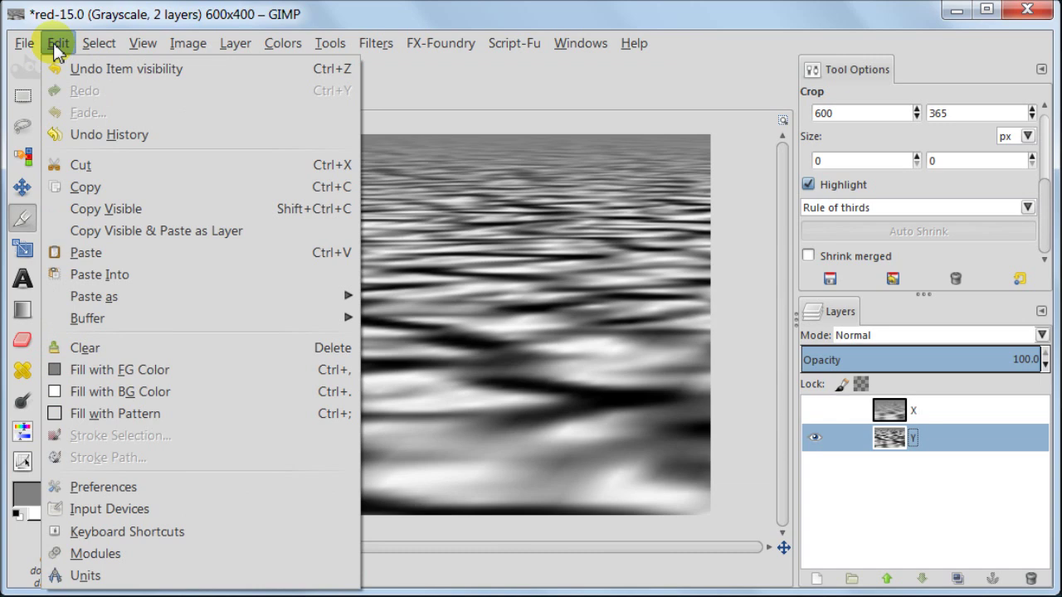
left_click(58, 189)
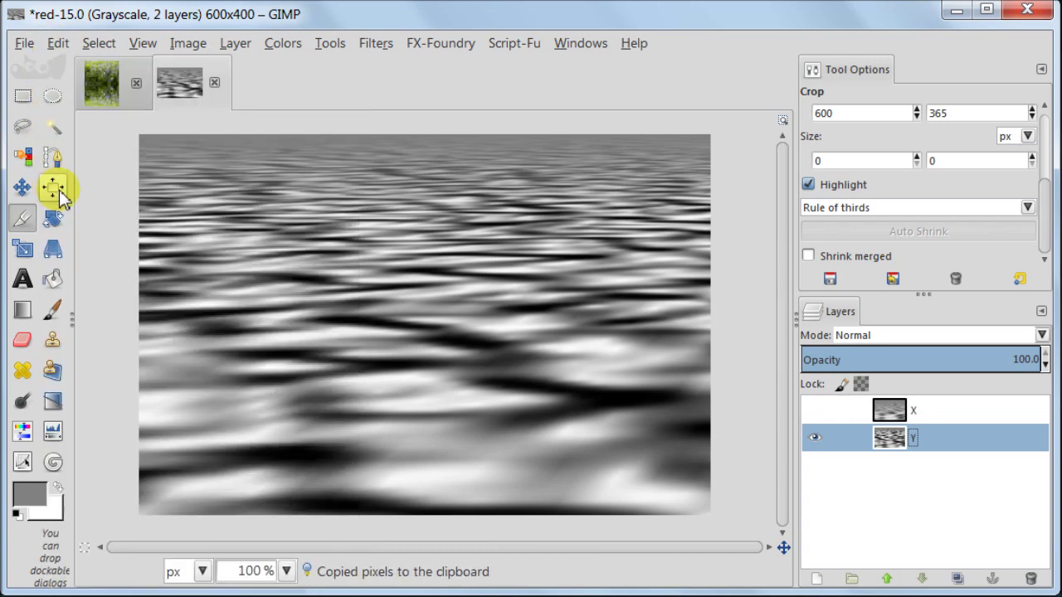
Close the water map image without saving, returning to the Blue flowers image.
left_click(104, 90)
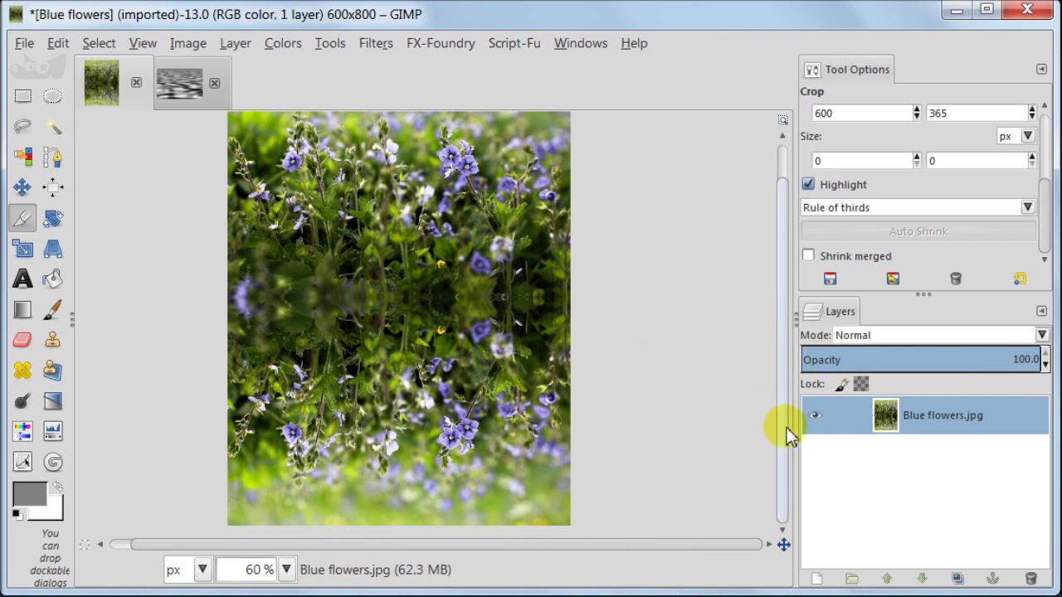
left_click_drag(786, 429, 786, 400)
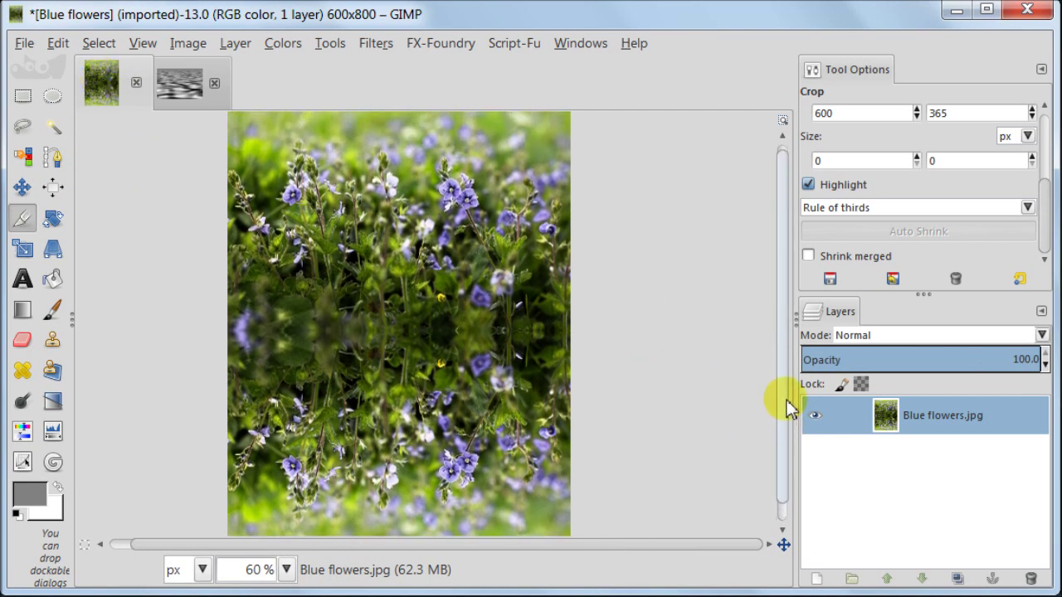
left_click(213, 83)
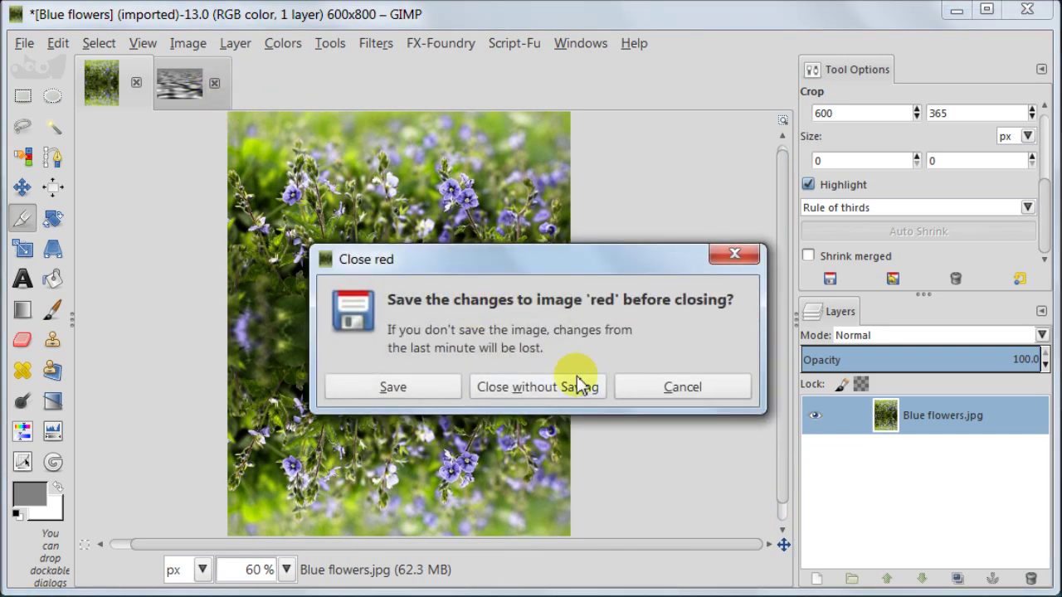
left_click(571, 385)
left_click_drag(786, 346, 787, 367)
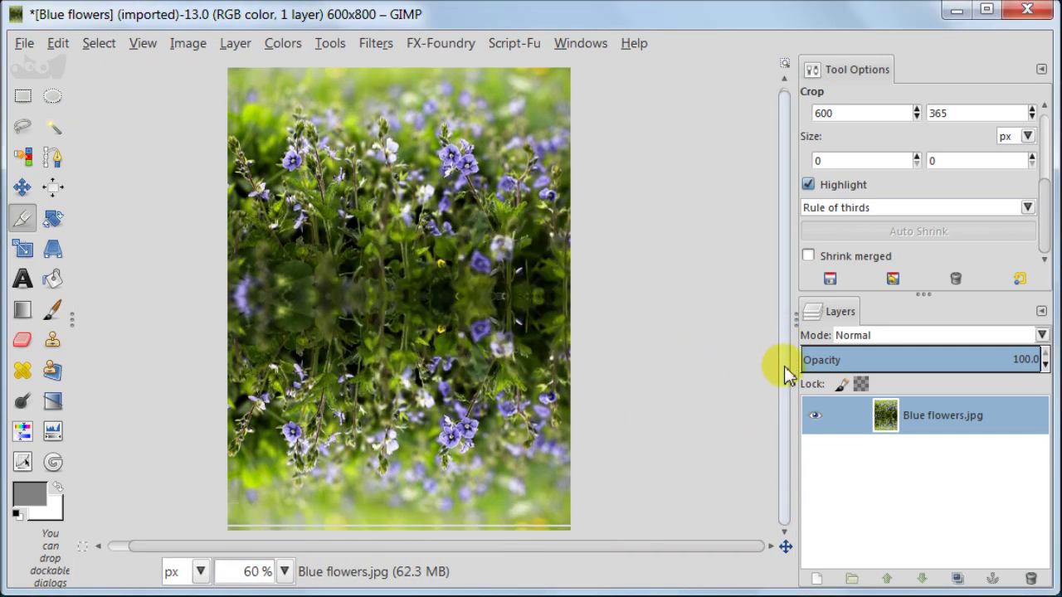
left_click(58, 43)
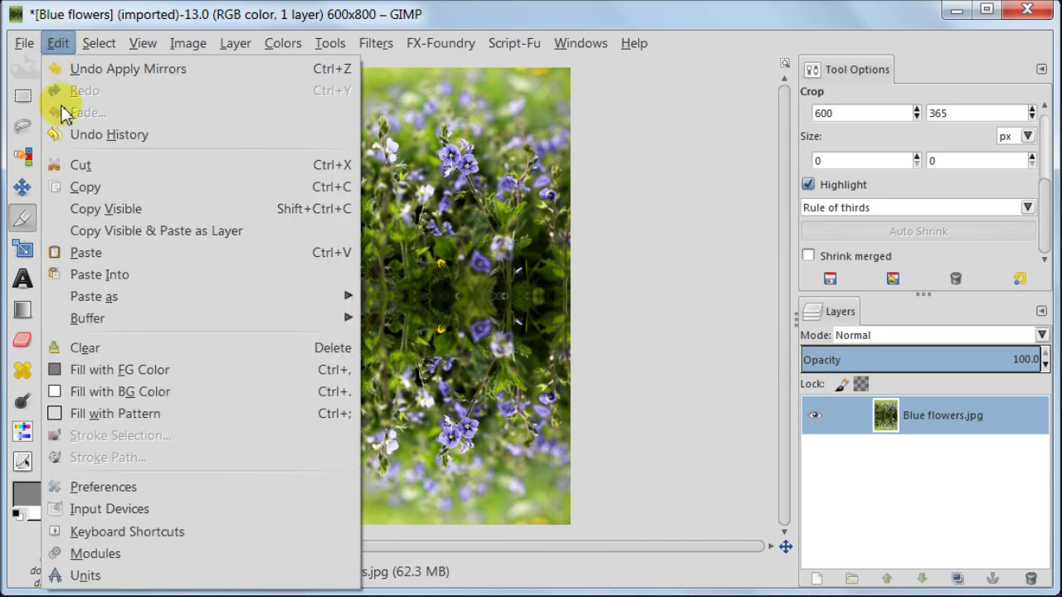
Paste the water texture into Blue flowers and name the new layer 'Reflection'.
left_click(74, 253)
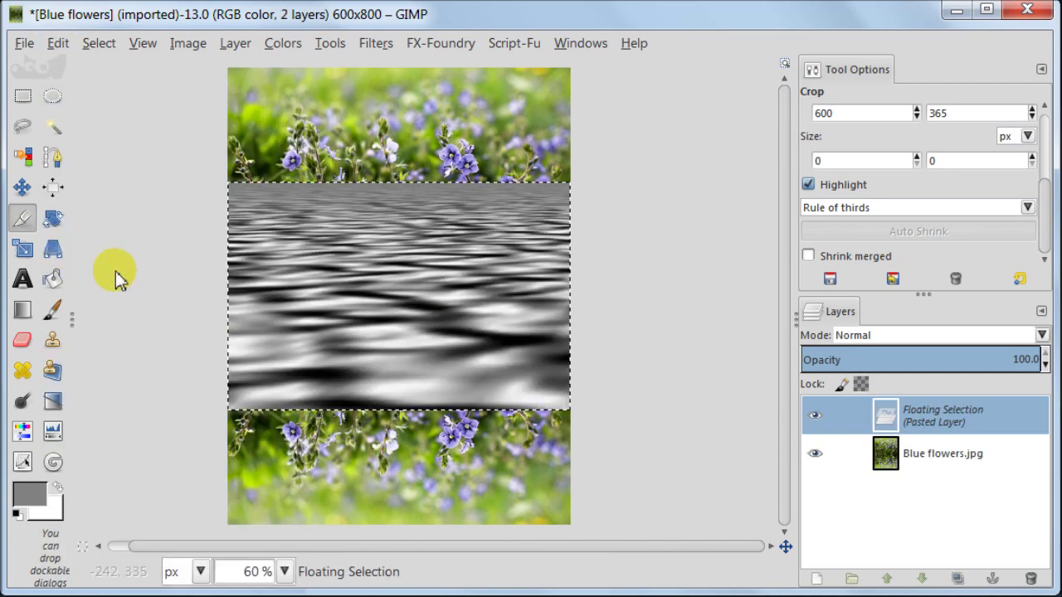
left_click(956, 423)
double_click(958, 421)
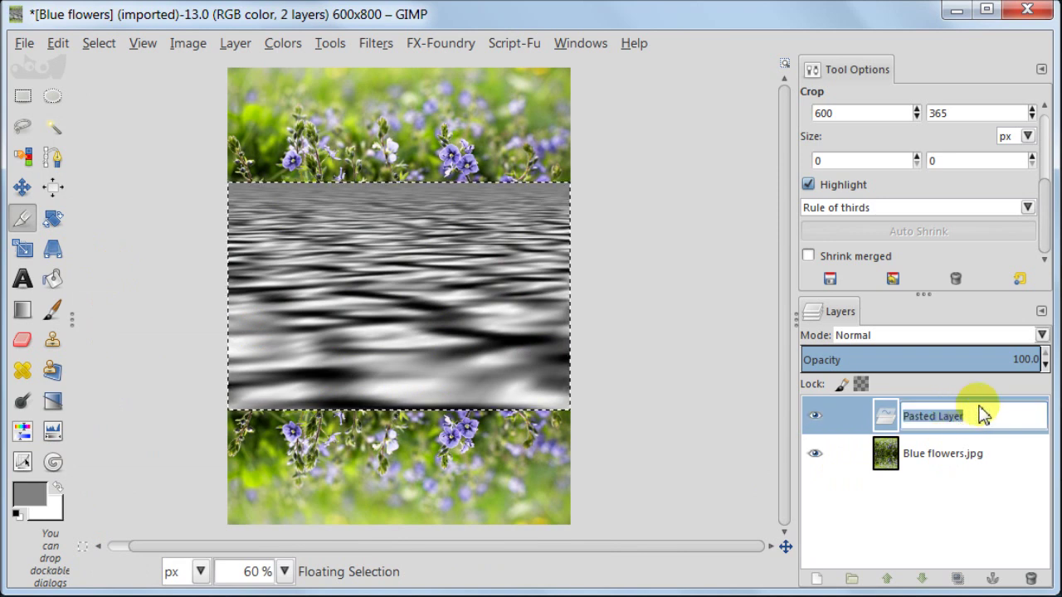
type("Re")
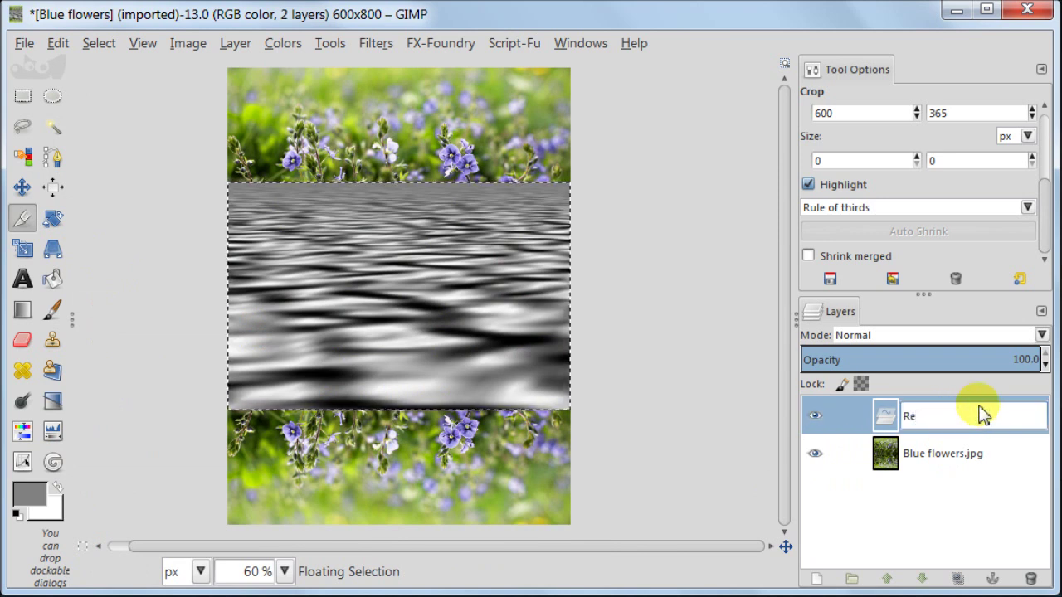
type("flection")
key("Return")
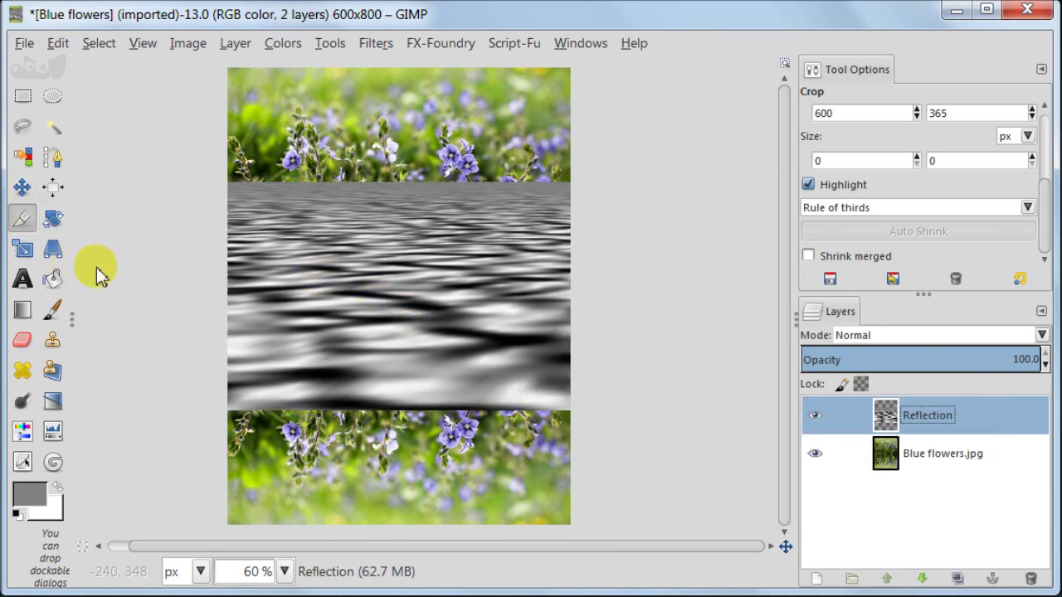
left_click(53, 188)
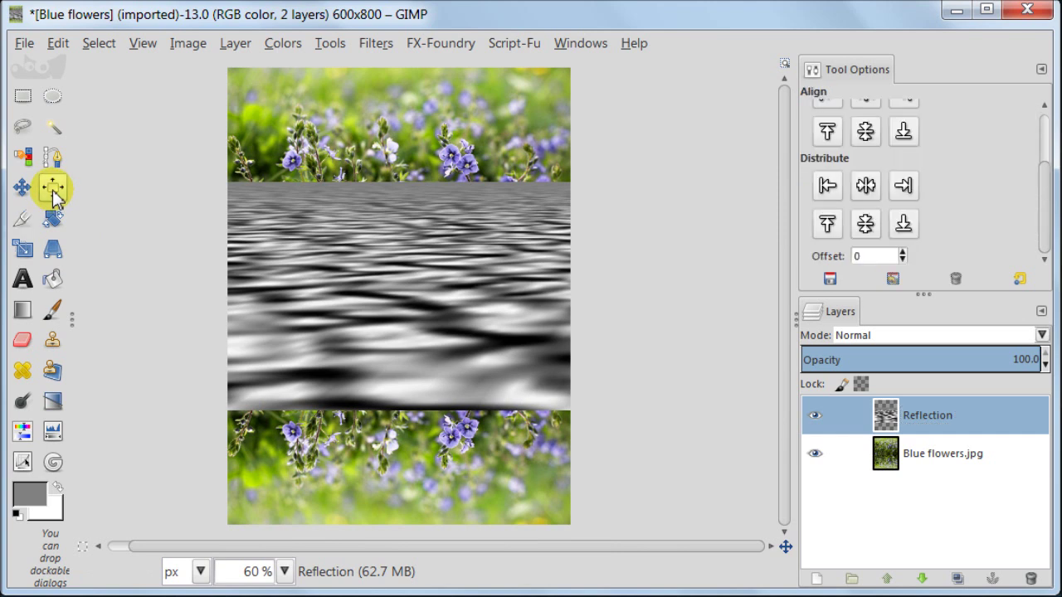
Align the Reflection layer to the image's bottom edge, relative to Image.
left_click(447, 306)
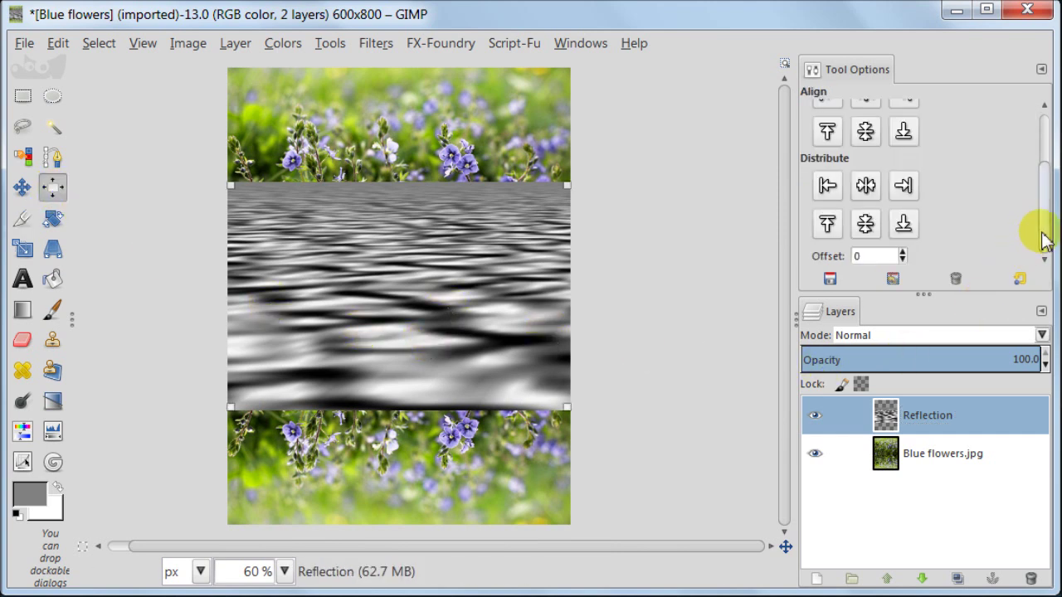
scroll(1048, 211, "up", 2)
scroll(1047, 212, "up", 1)
left_click(903, 197)
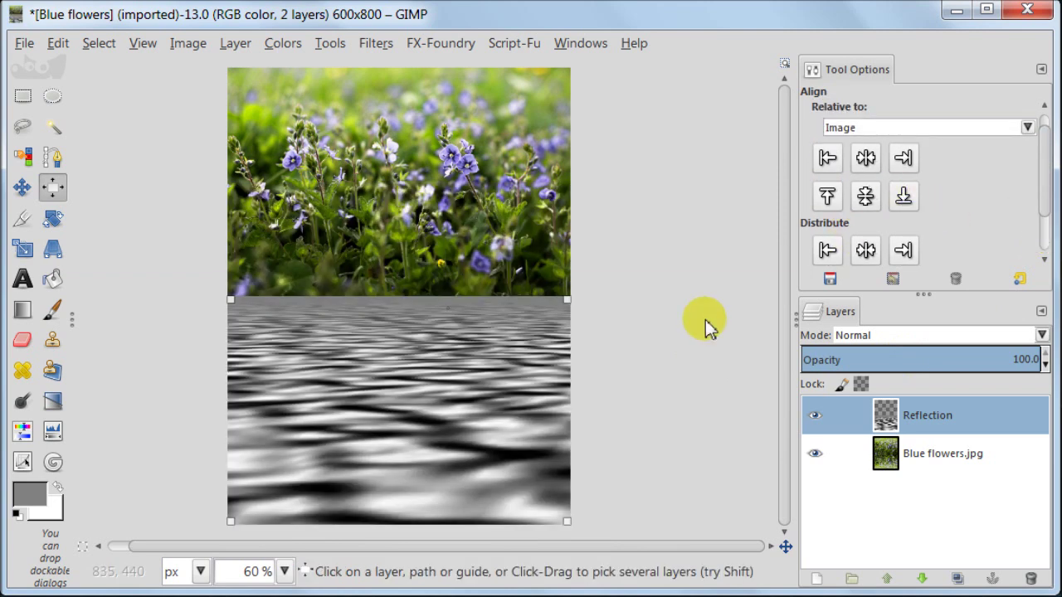
left_click(22, 95)
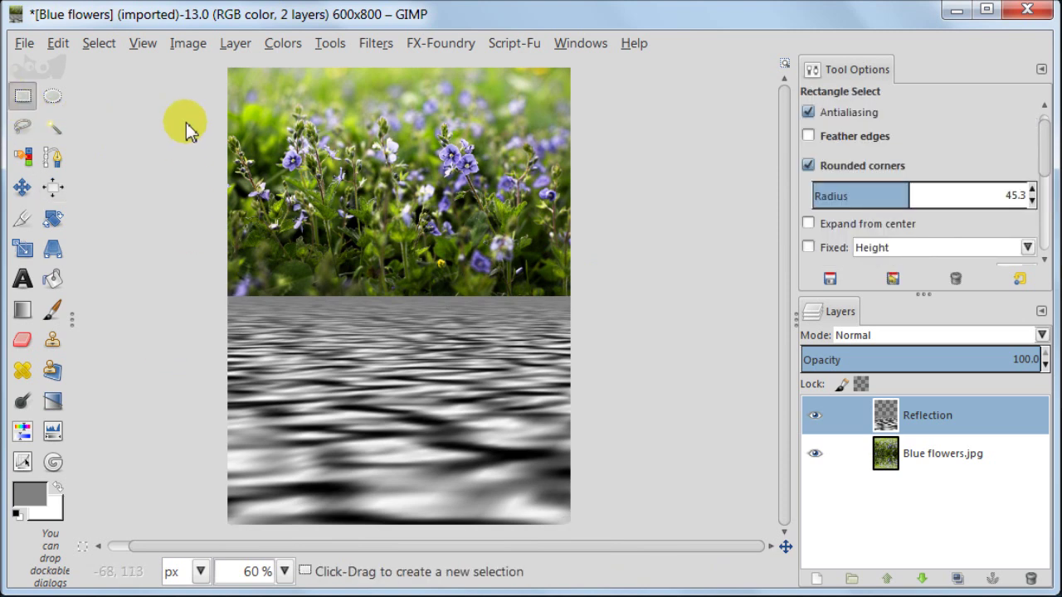
left_click(233, 43)
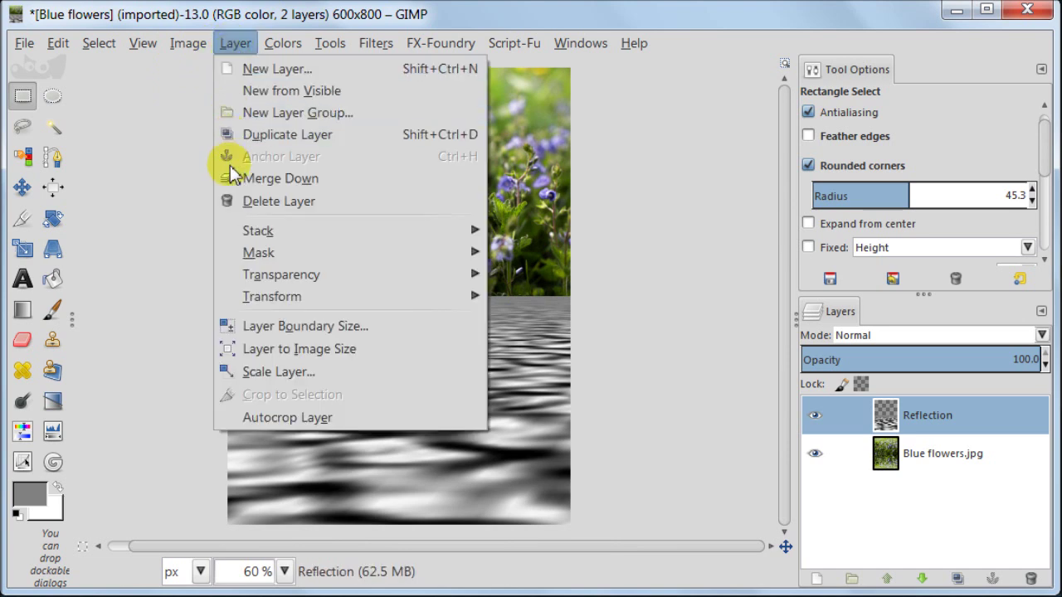
Start a Perspective transform on the Reflection layer and zoom the view to 50%.
left_click(142, 166)
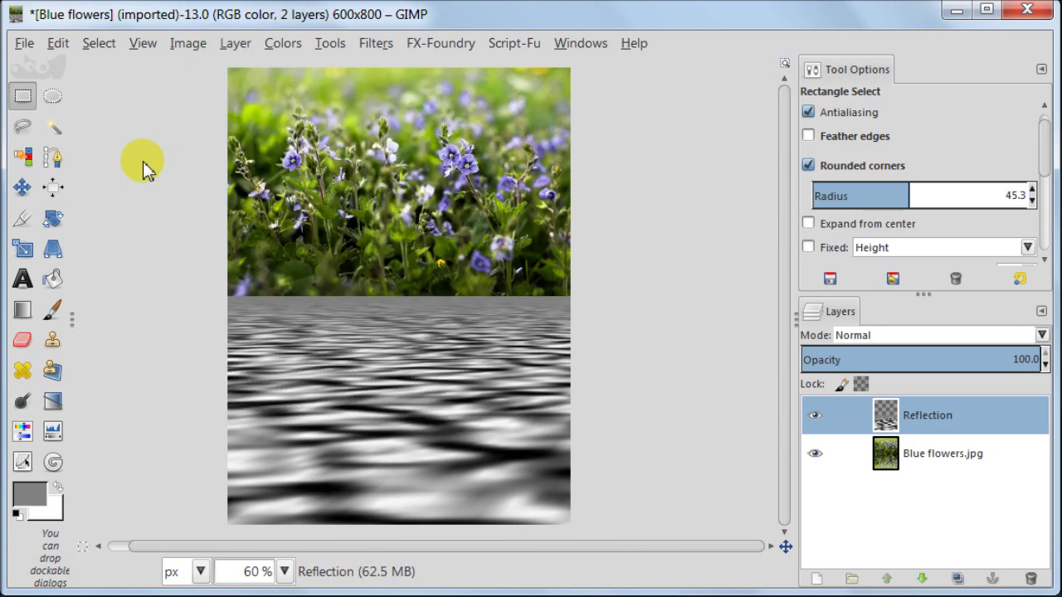
left_click(52, 249)
left_click(437, 389)
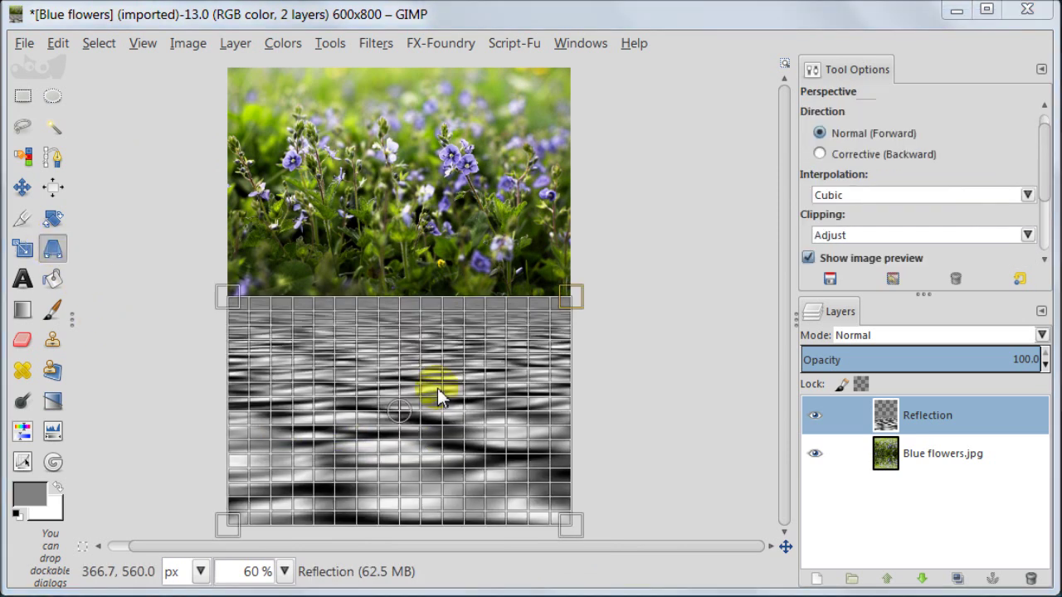
left_click(285, 577)
key("Down")
key("Return")
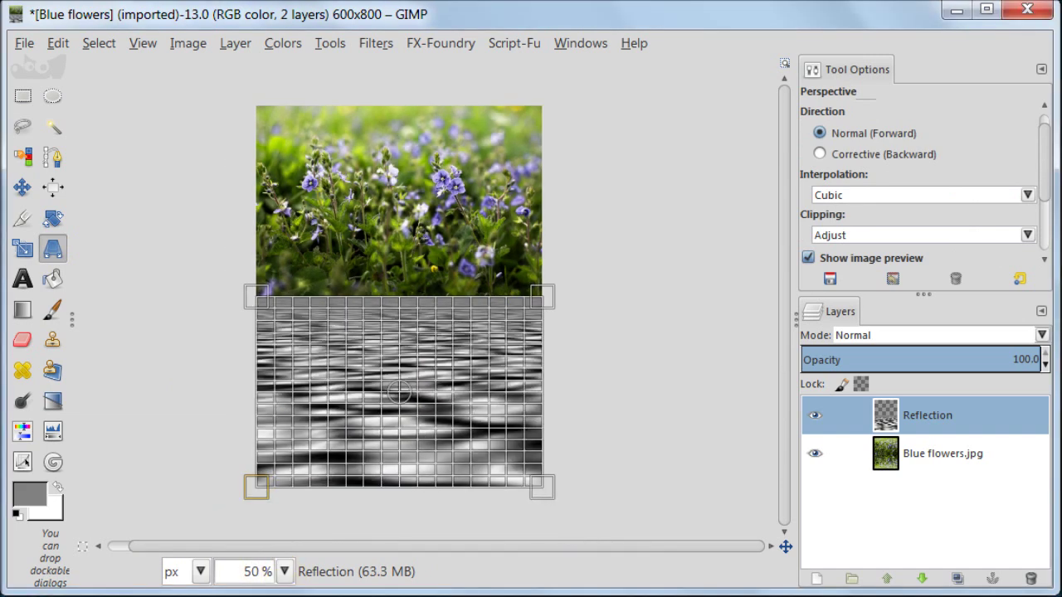
Drag the water's bottom-left and bottom-right corners outward and apply the perspective warp.
left_click_drag(258, 488, 190, 508)
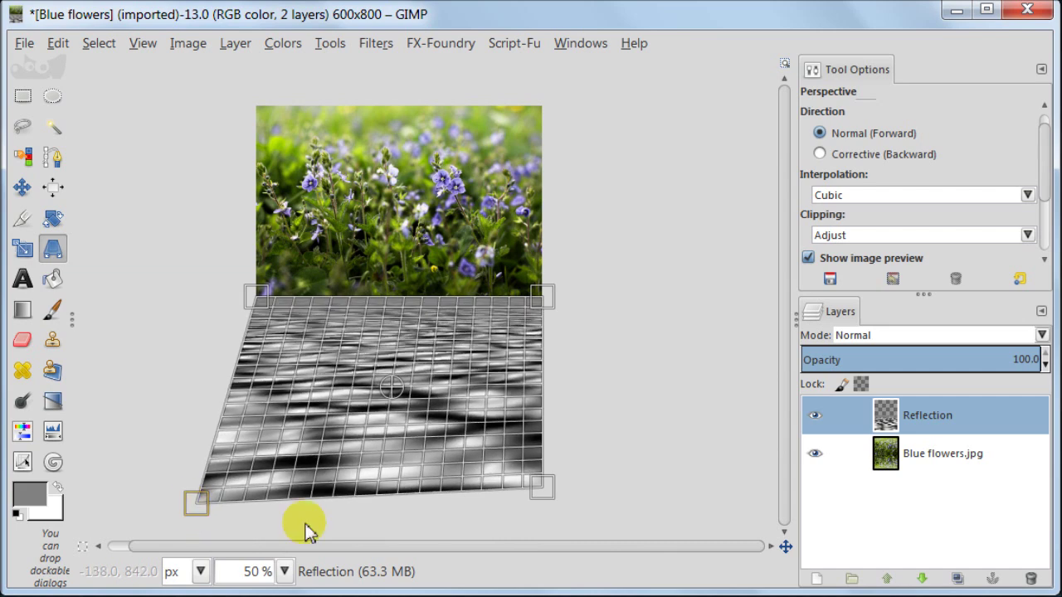
left_click_drag(541, 491, 596, 486)
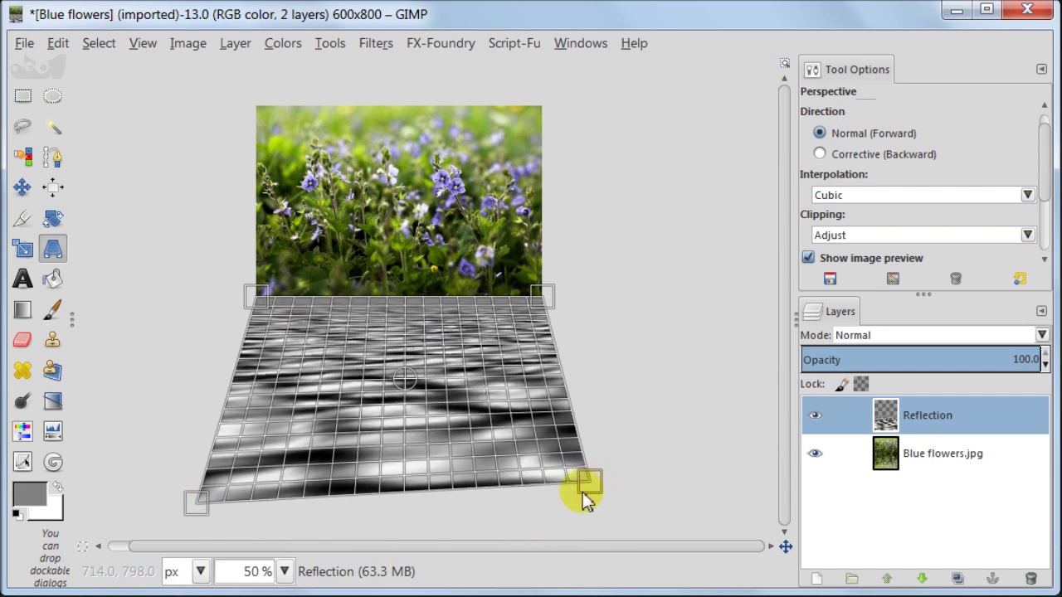
mouse_move(191, 499)
left_mouse_down()
mouse_move(175, 482)
mouse_move(180, 489)
left_mouse_up()
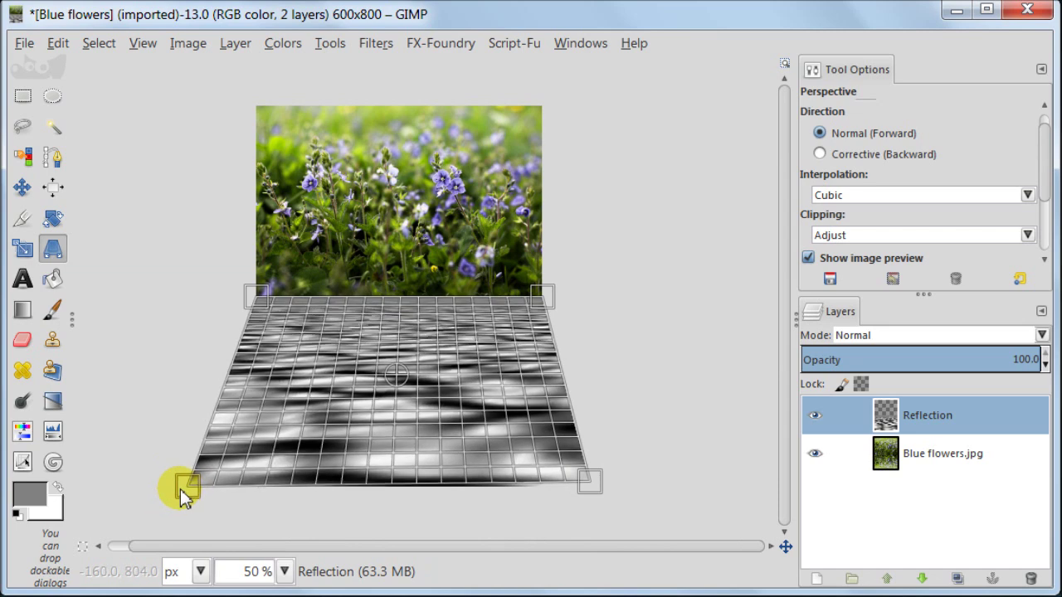
left_click_drag(589, 489, 593, 494)
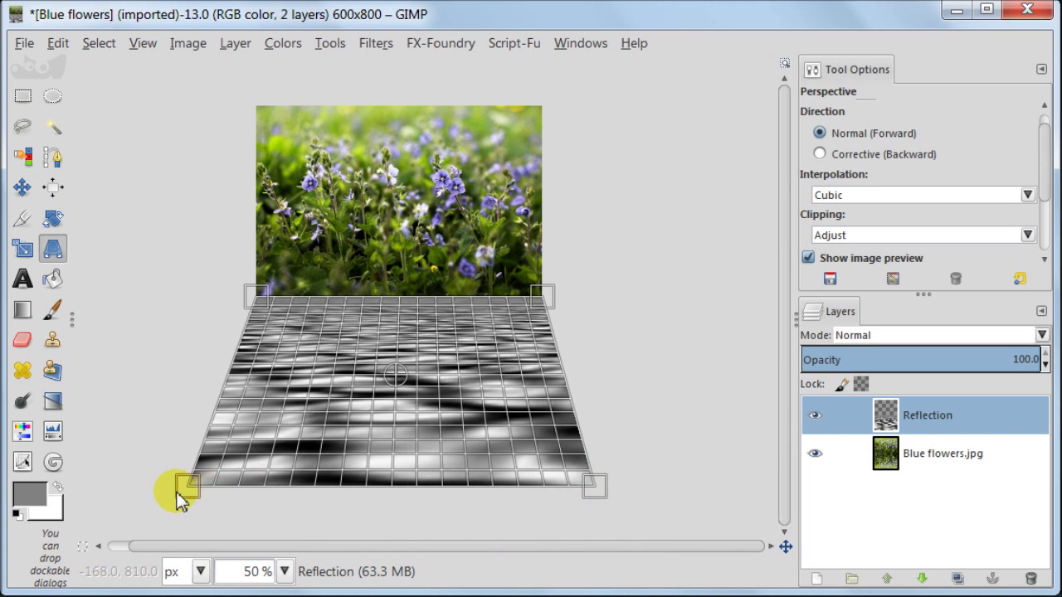
left_click_drag(178, 488, 178, 493)
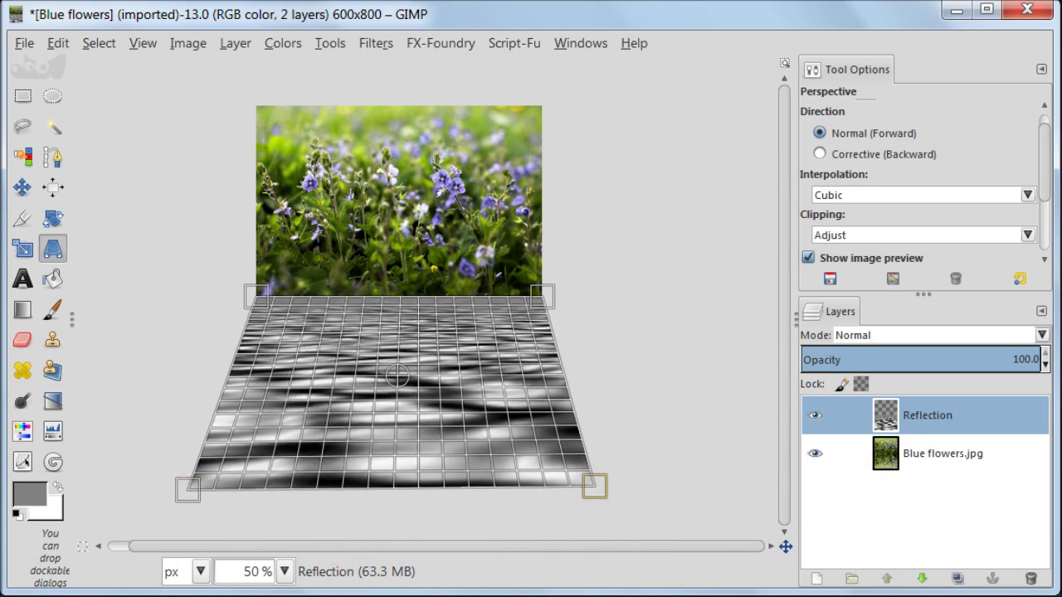
left_click_drag(931, 262, 819, 123)
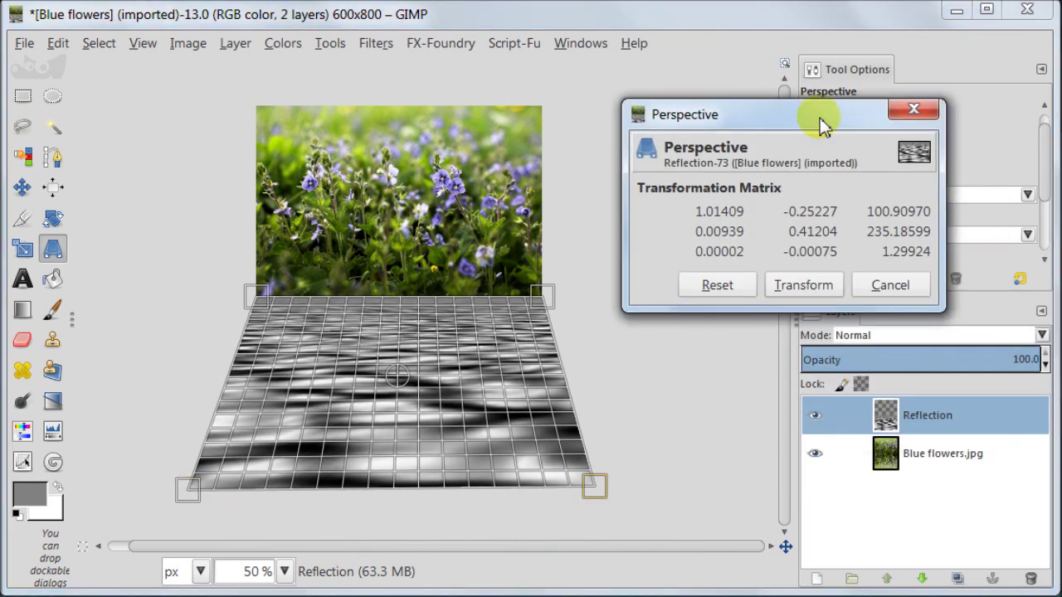
left_click(825, 286)
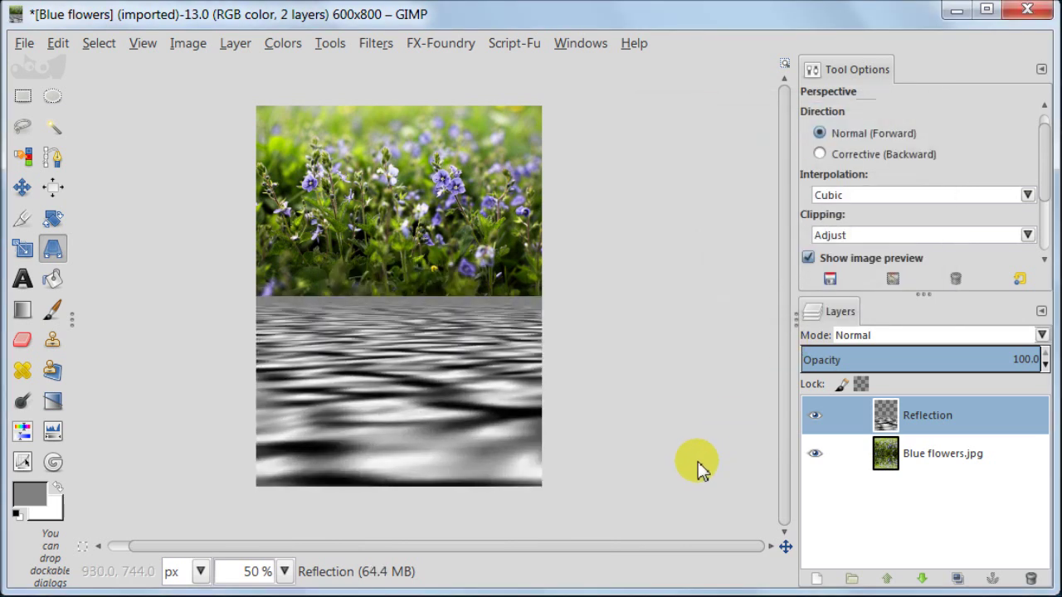
Fit the Reflection layer to the 600x800 image size and select the Blue flowers.jpg layer.
left_click(237, 47)
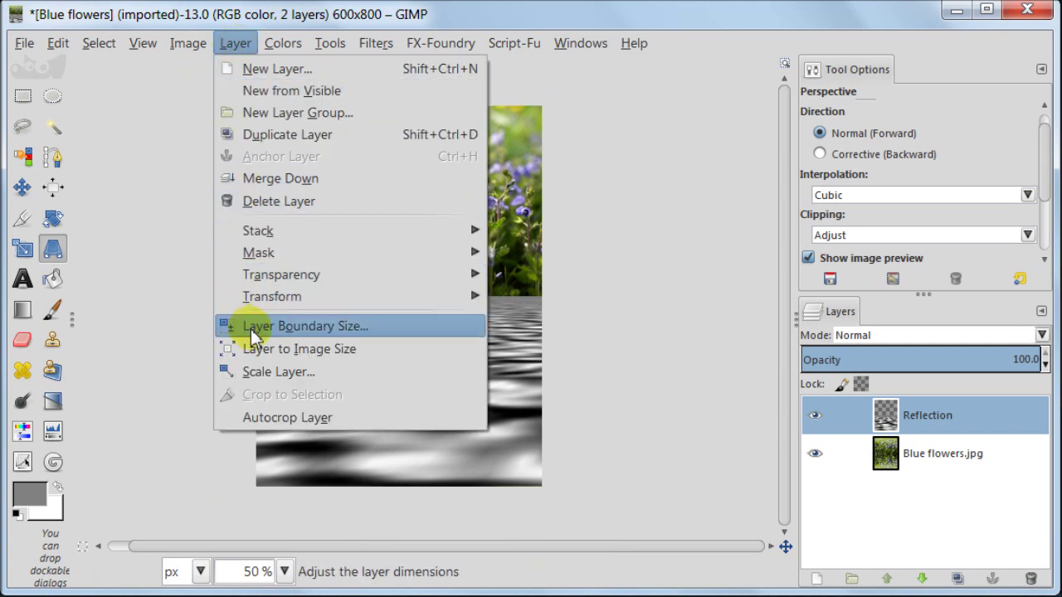
left_click(427, 365)
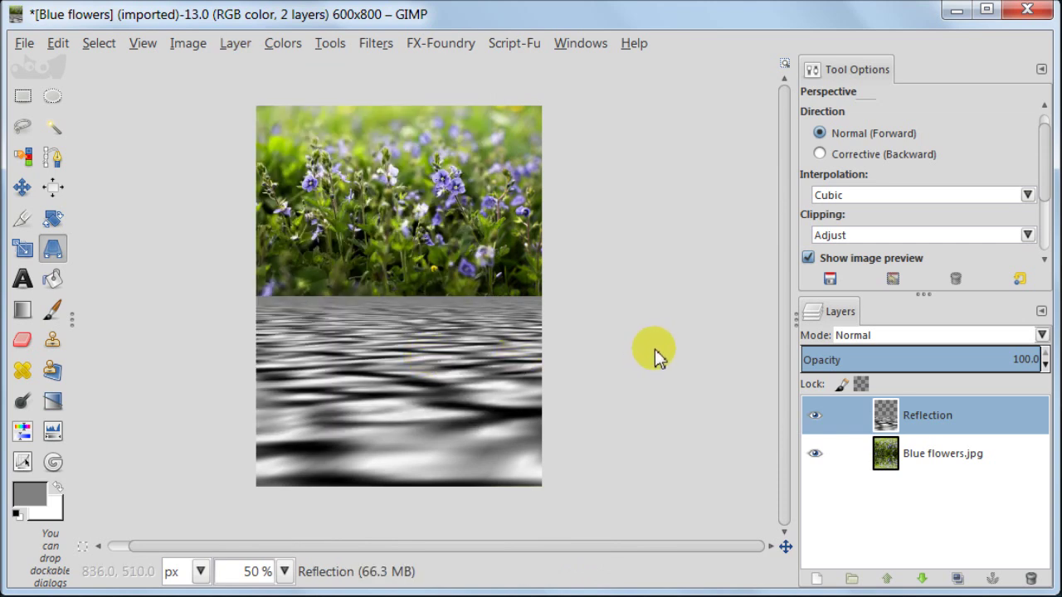
left_click(887, 462)
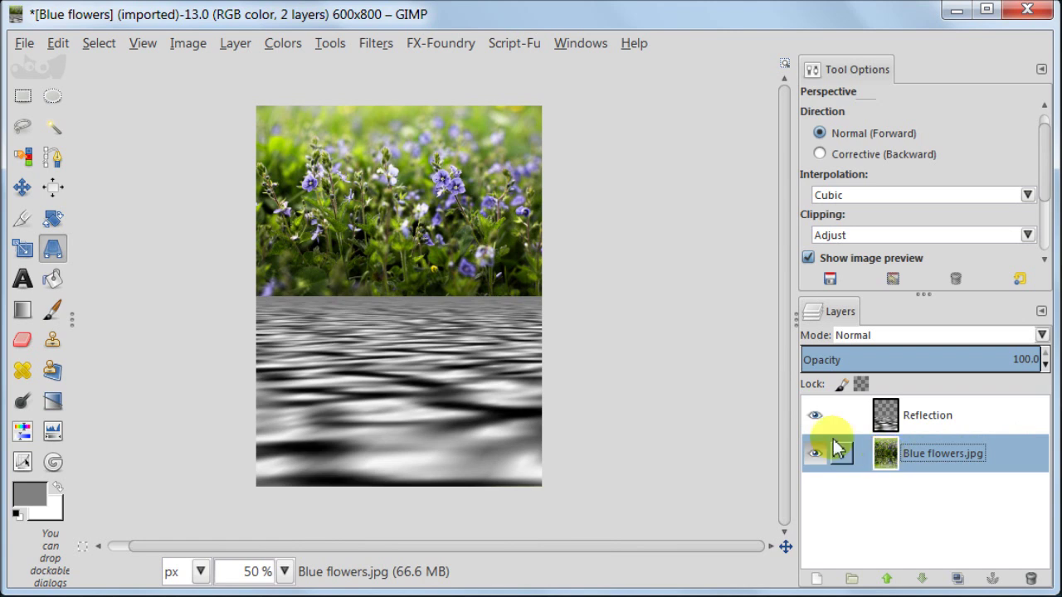
Open the Displace filter and widen its window to show the full map names.
left_click(375, 45)
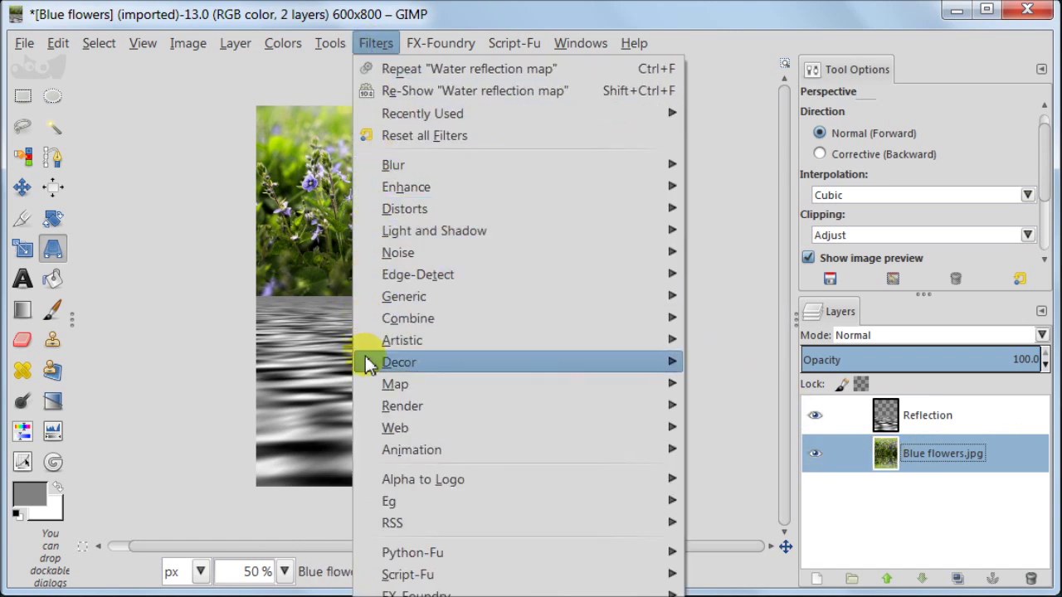
mouse_move(365, 384)
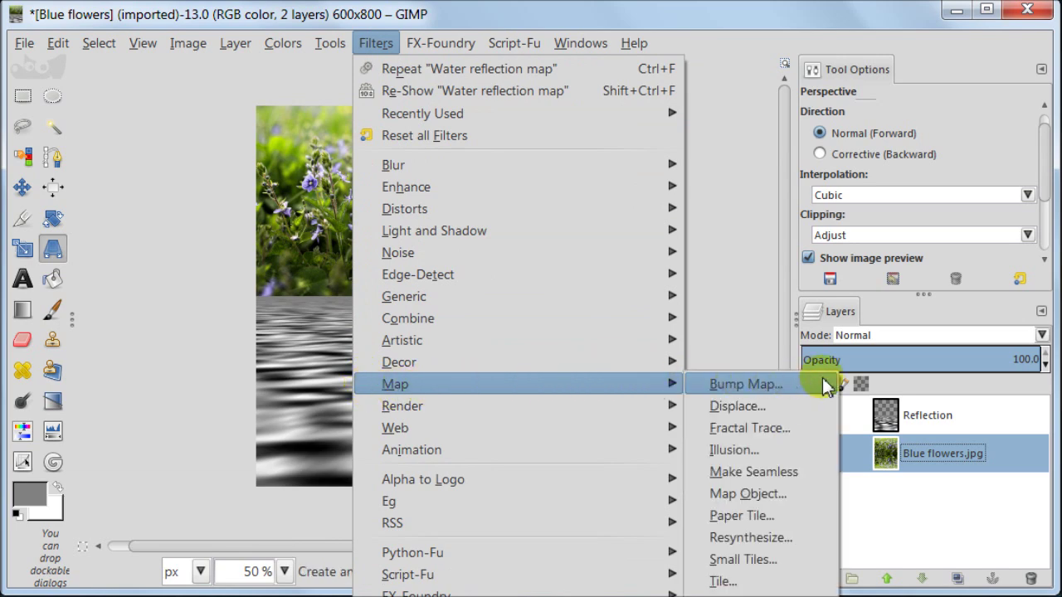
left_click(736, 406)
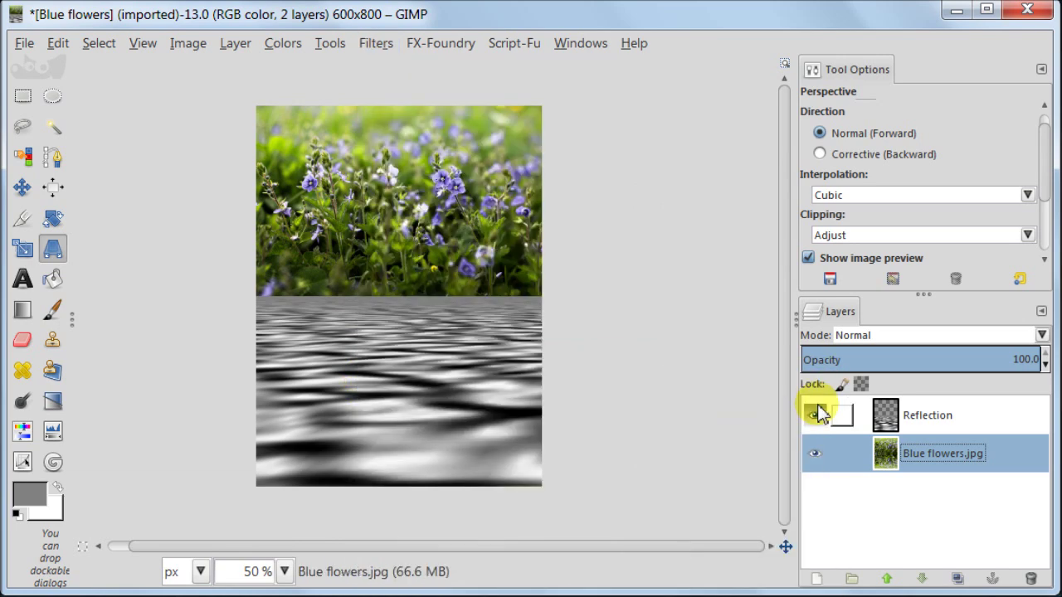
left_click_drag(338, 64, 358, 42)
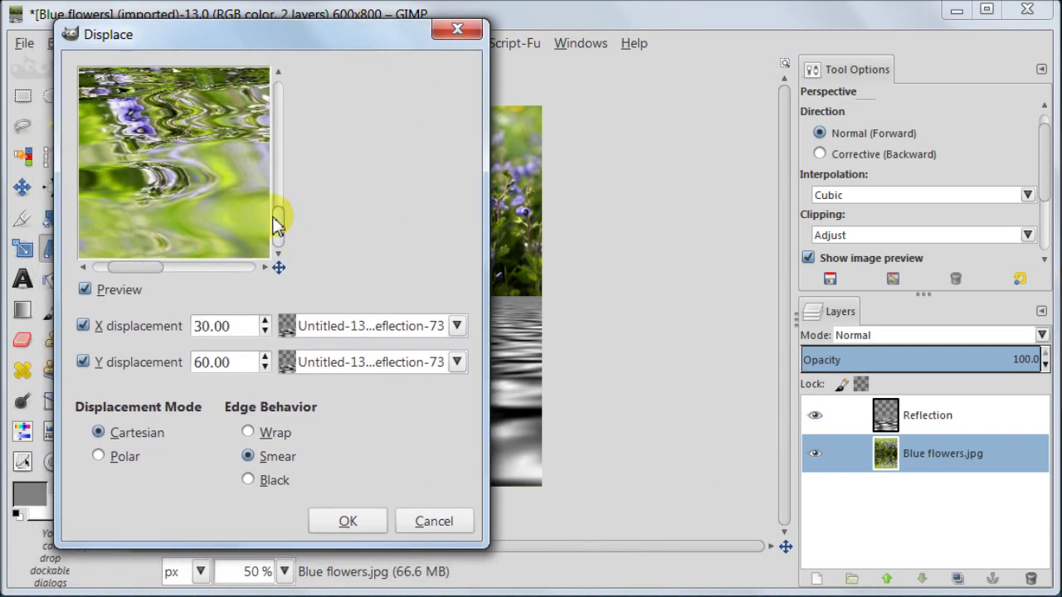
left_click_drag(284, 220, 285, 202)
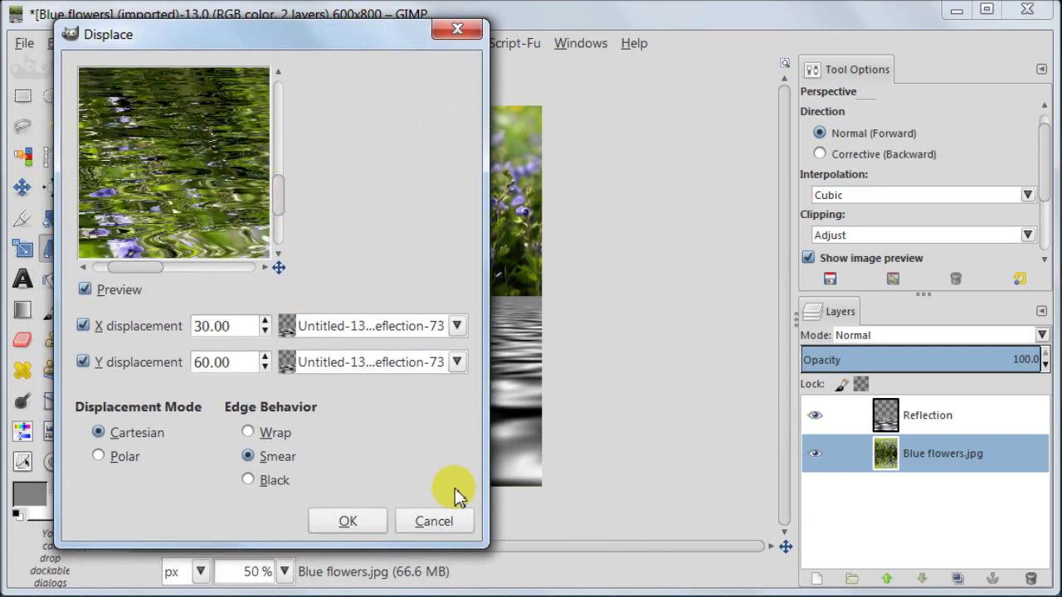
left_click_drag(489, 490, 659, 483)
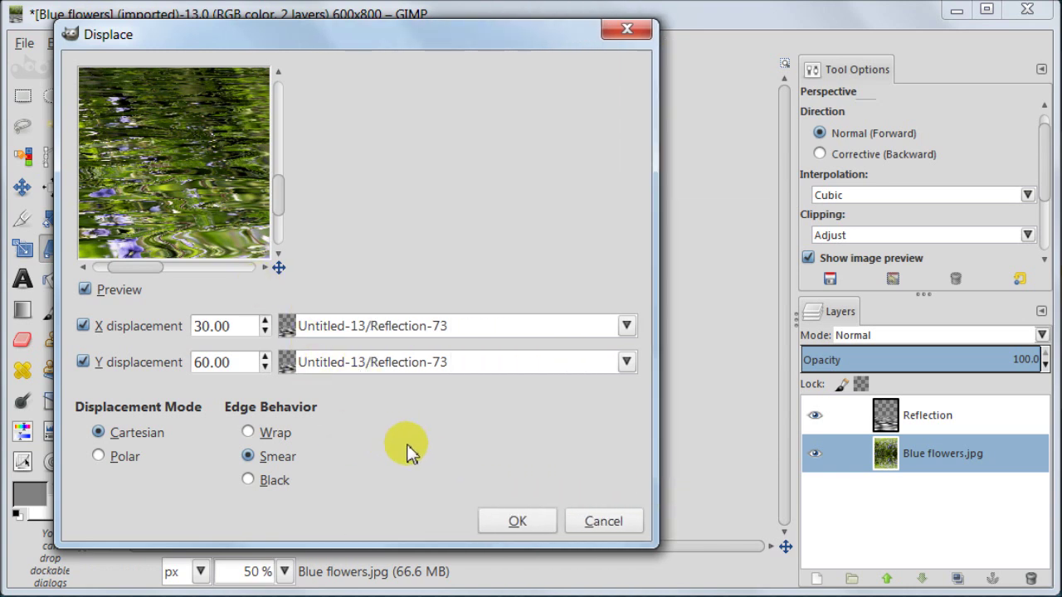
left_click_drag(146, 271, 99, 268)
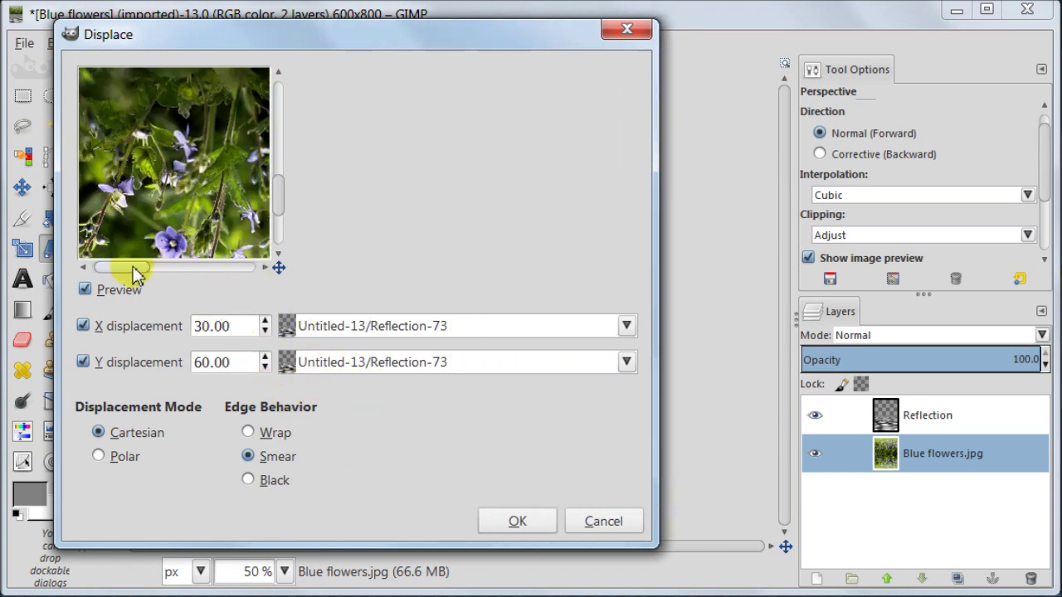
left_click_drag(273, 202, 280, 225)
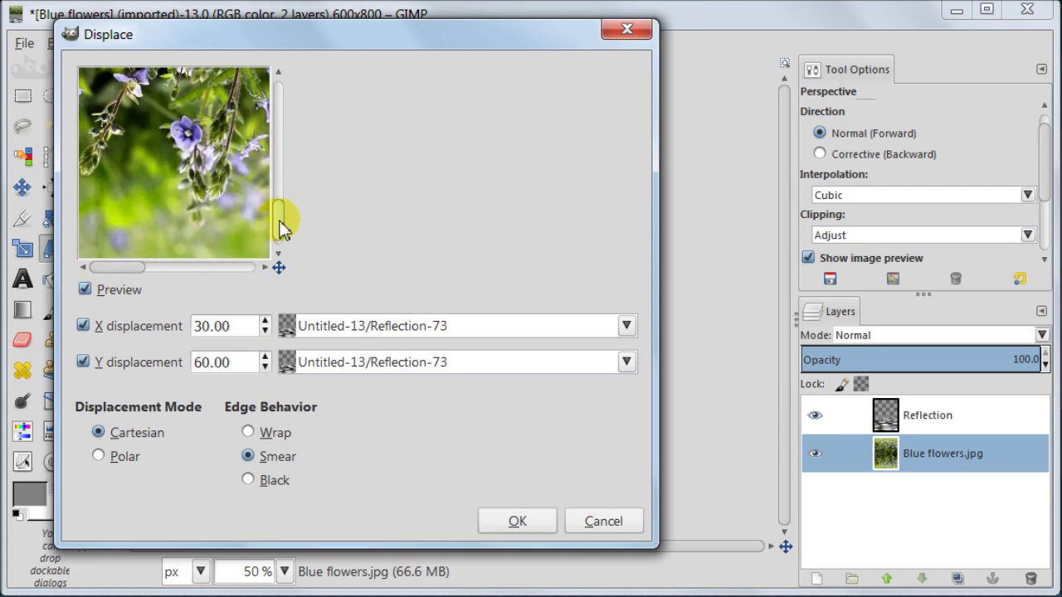
Displace the photo by X 15 and Y 30 using the Reflection layer as map.
double_click(203, 327)
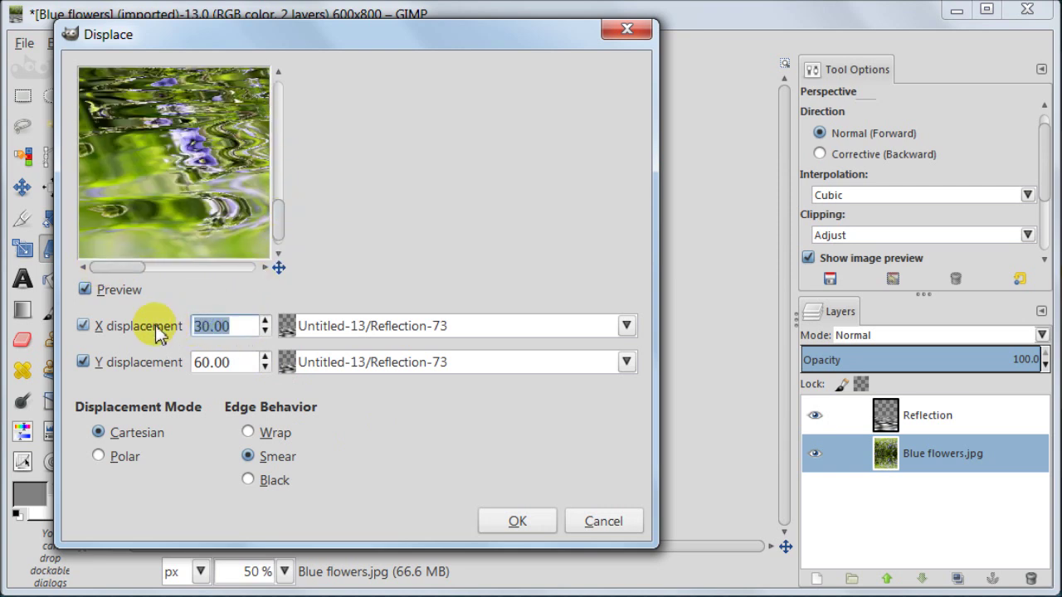
type("15")
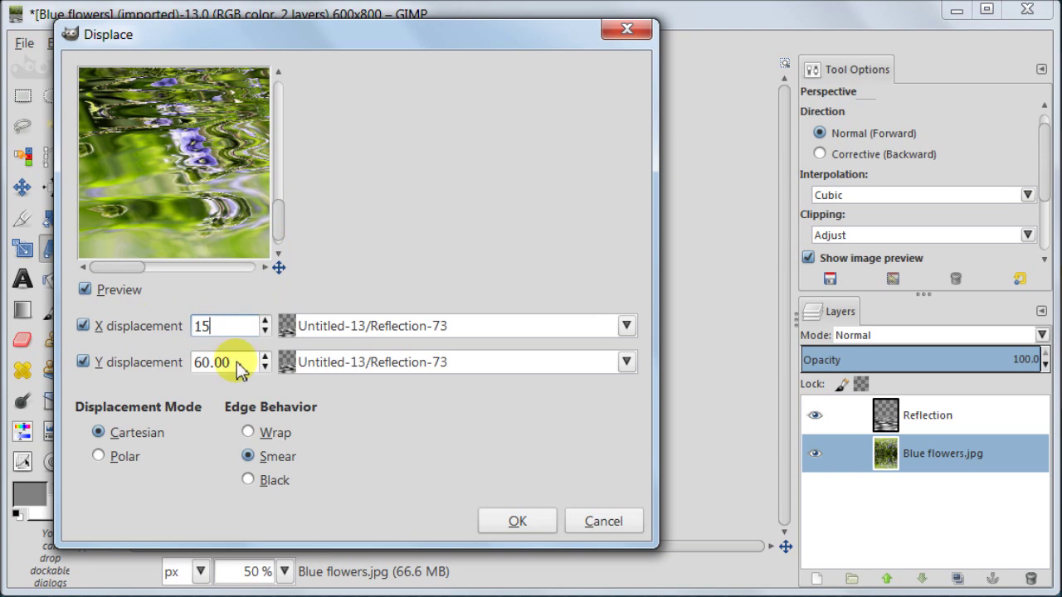
double_click(236, 366)
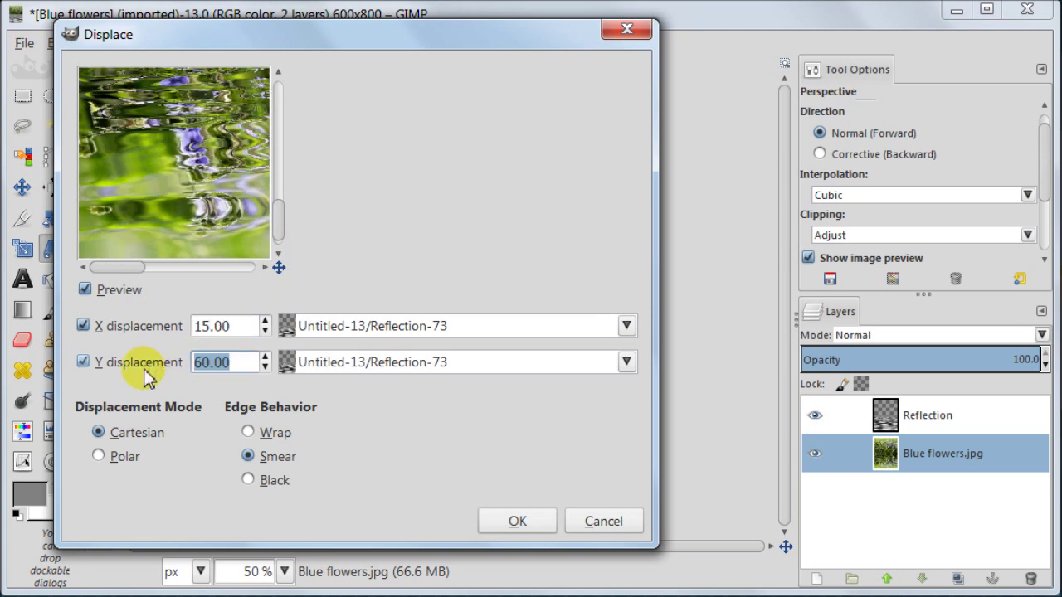
type("30")
key("Return")
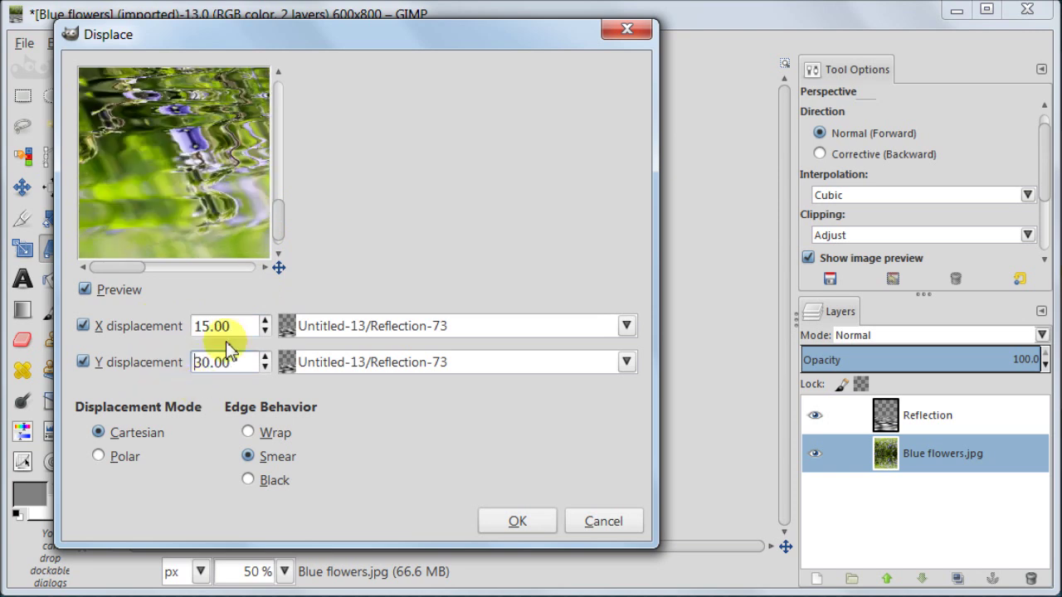
scroll(208, 158, "up", 4)
left_click_drag(209, 150, 117, 209)
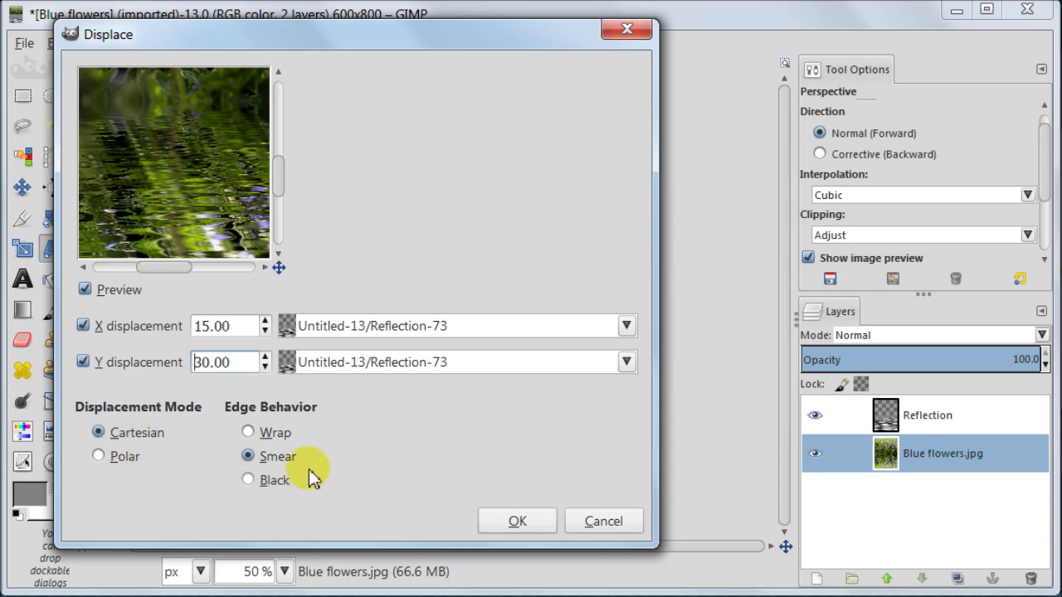
left_click(531, 520)
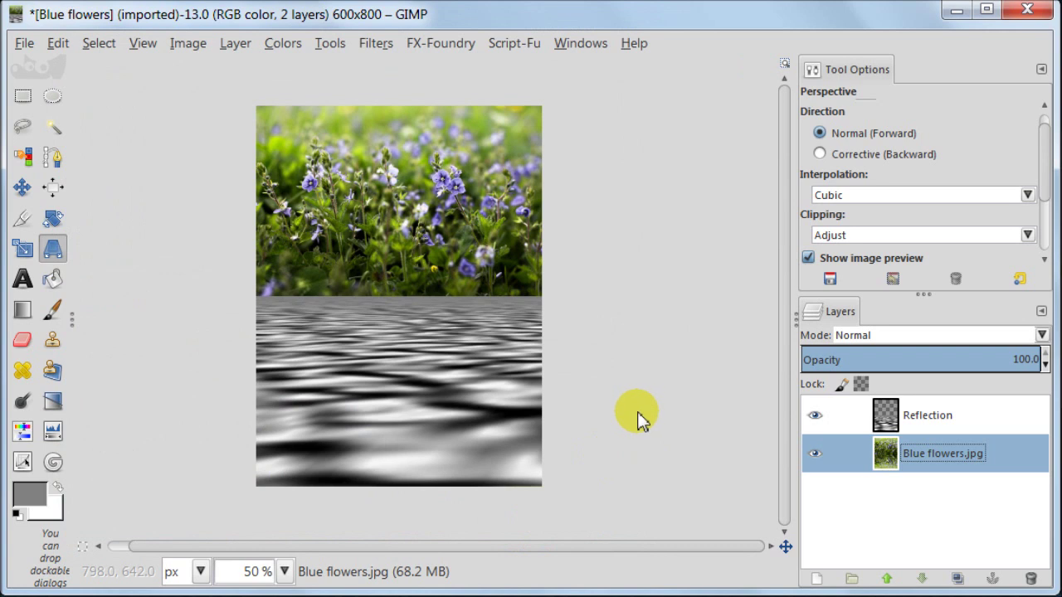
Set the Reflection layer to Hard light mode at 53 opacity.
left_click(967, 417)
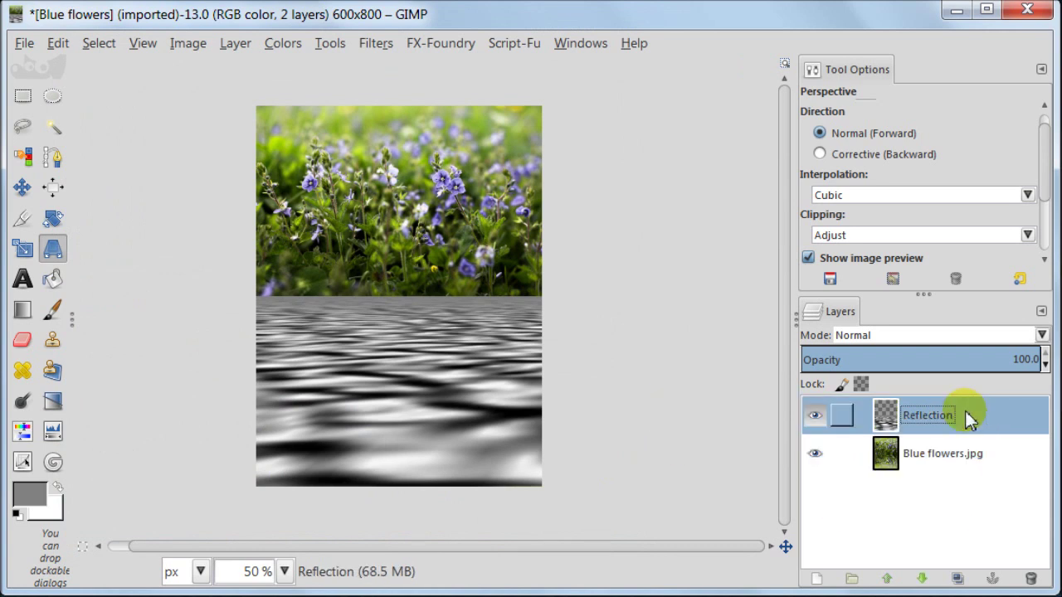
left_click(905, 335)
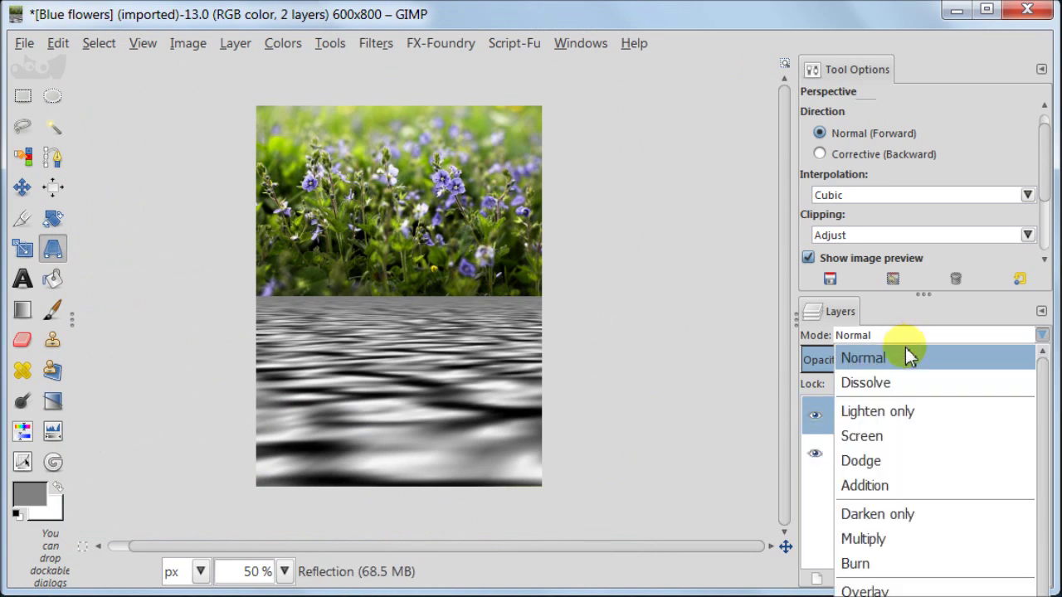
left_click(879, 591)
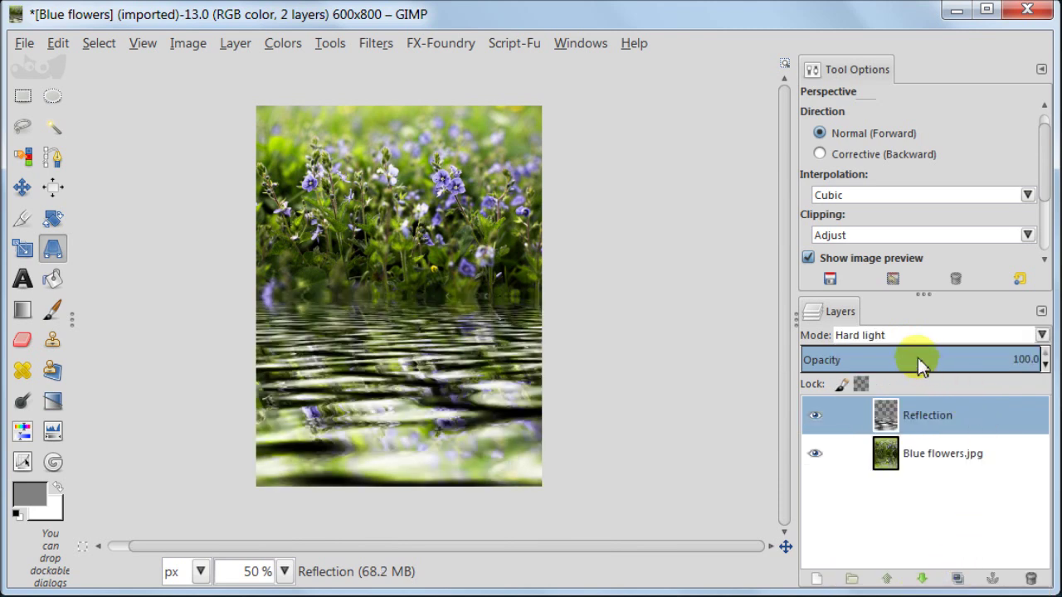
left_click_drag(919, 359, 931, 358)
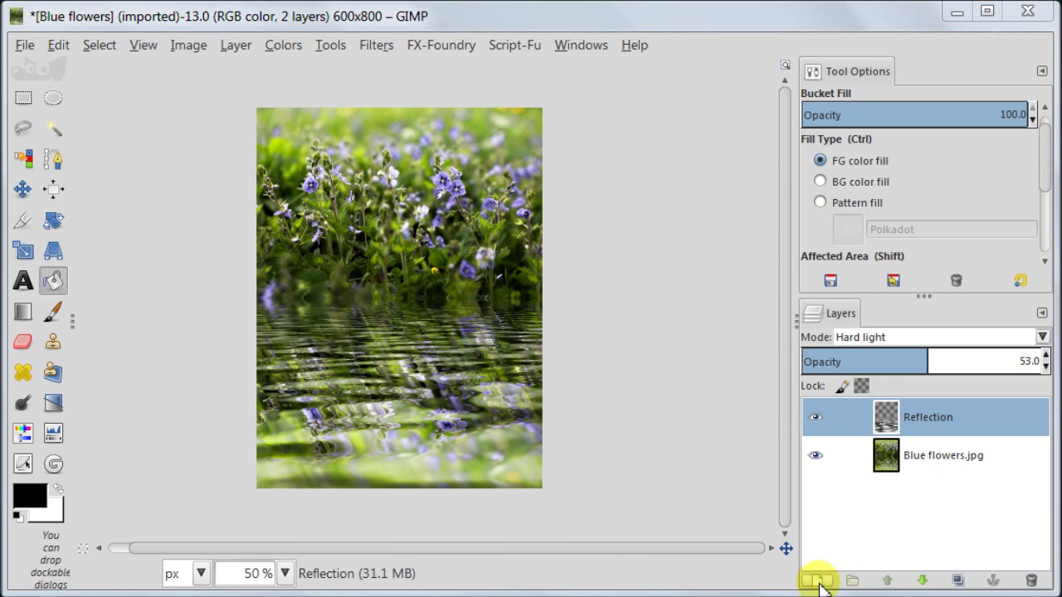
left_click(816, 582)
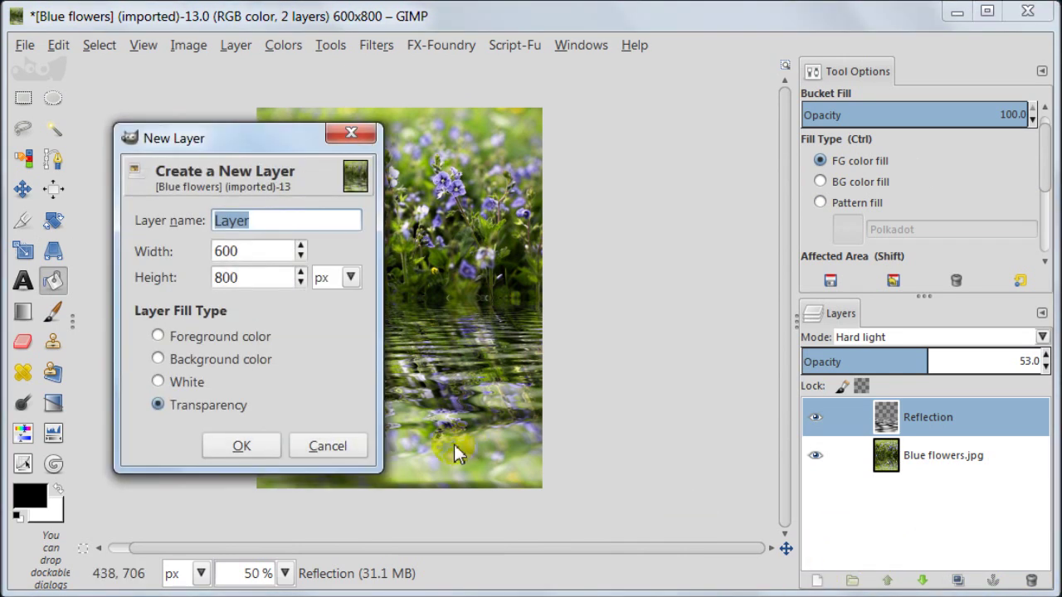
Add a new transparent layer and rectangle-select the lower, reflected half of the image.
left_click(266, 445)
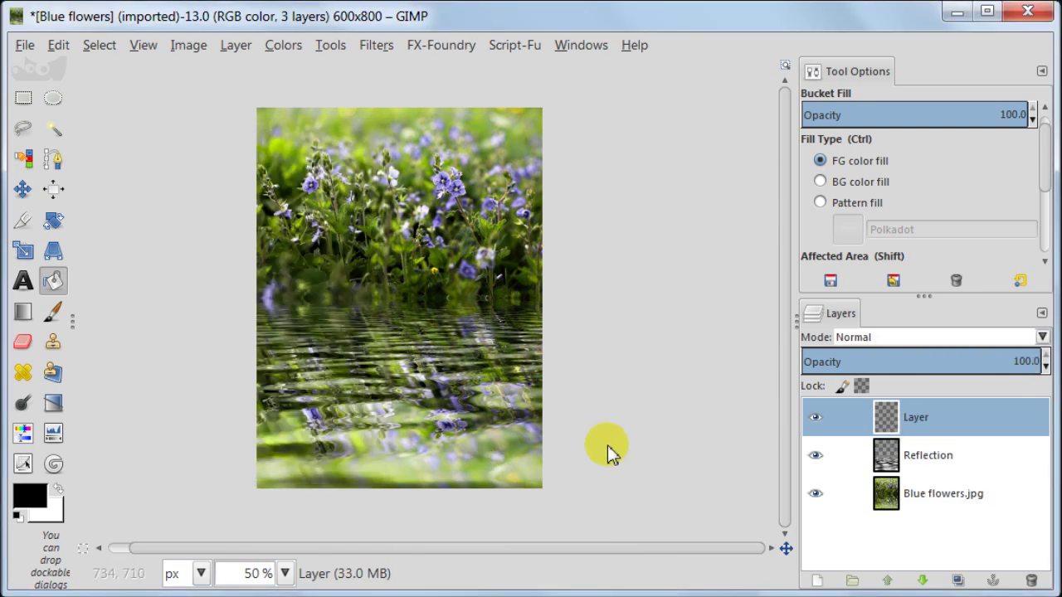
left_click(24, 97)
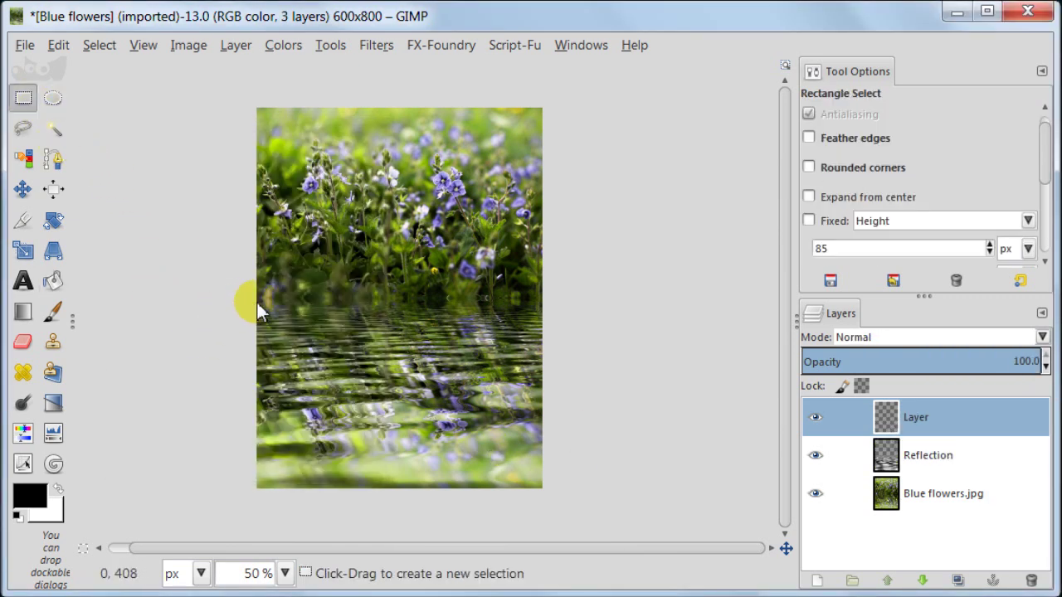
left_click_drag(256, 303, 552, 497)
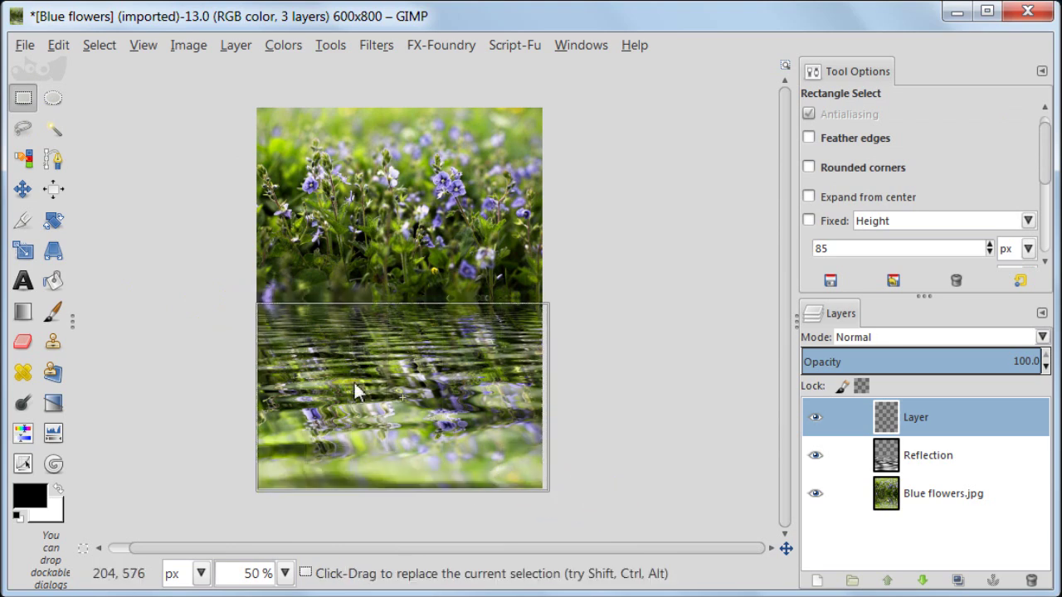
Feather the selection edge by 20 px.
left_click(94, 45)
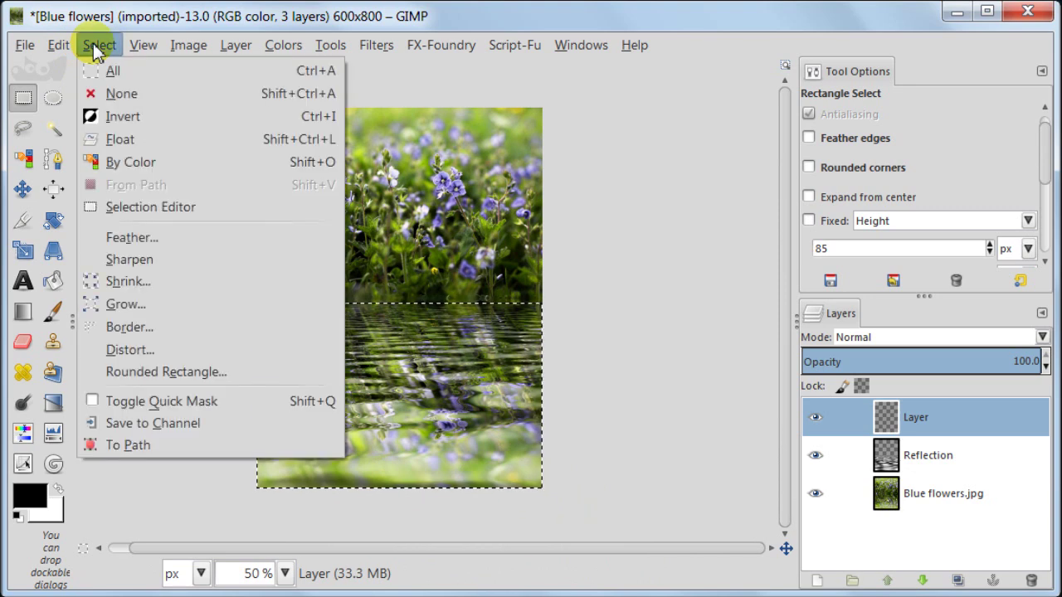
left_click(94, 240)
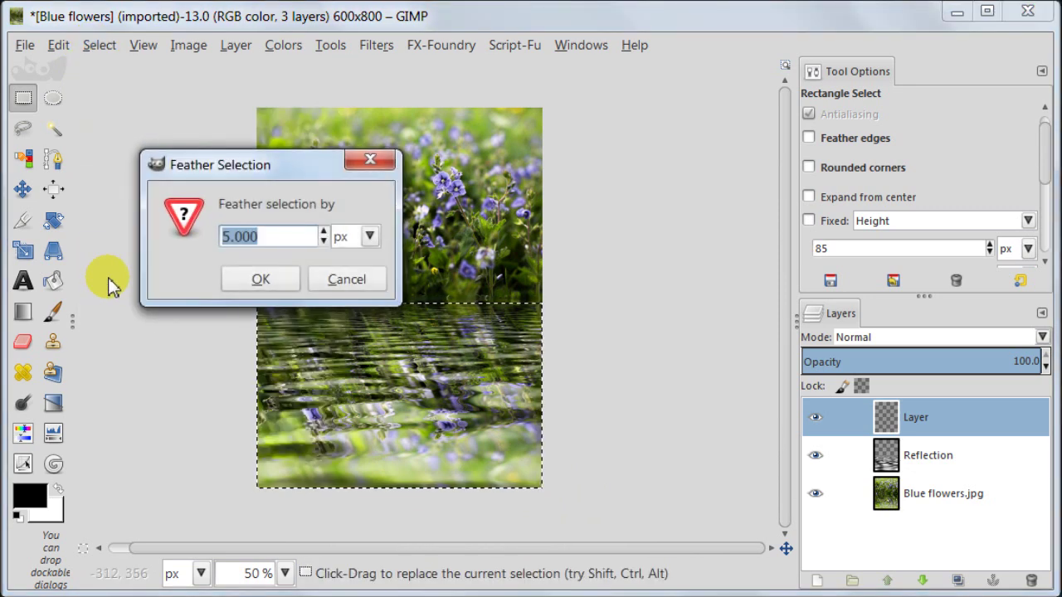
type("20")
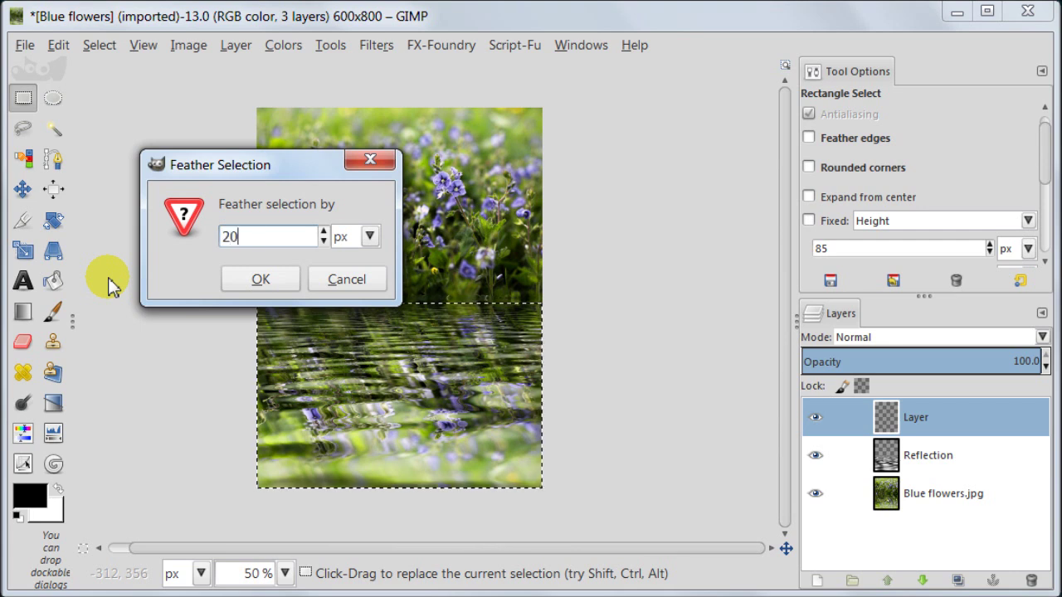
left_click(262, 279)
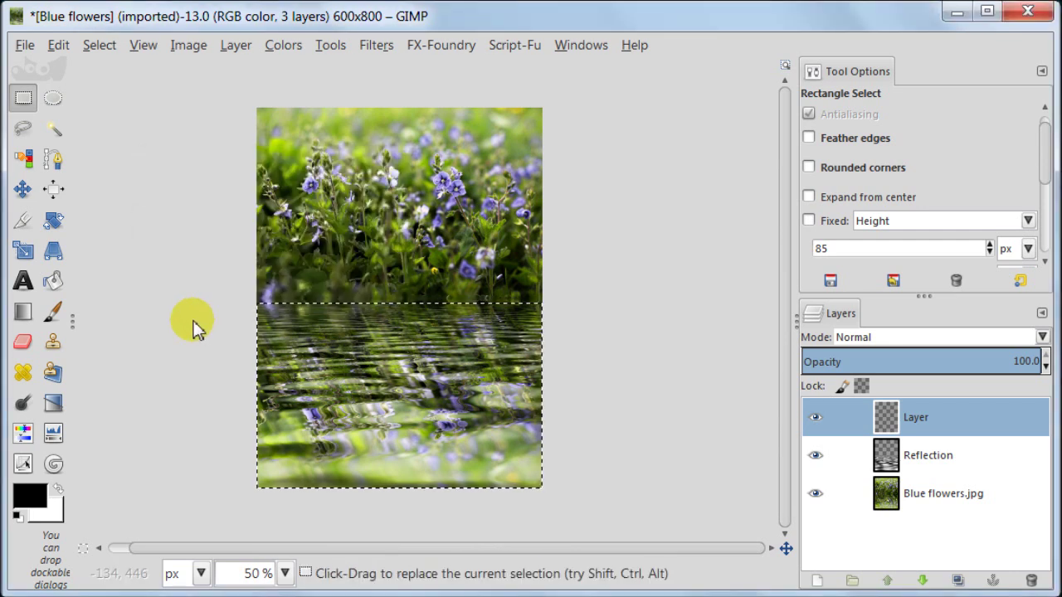
Pick dark blue 0032b0 from the colour history as the foreground colour.
left_click(27, 497)
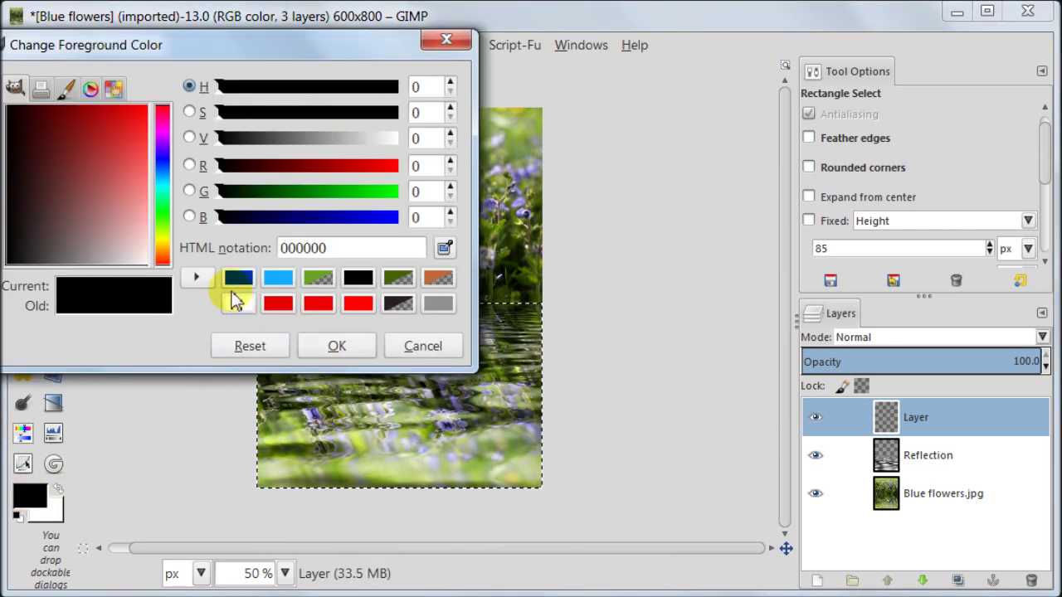
left_click(238, 279)
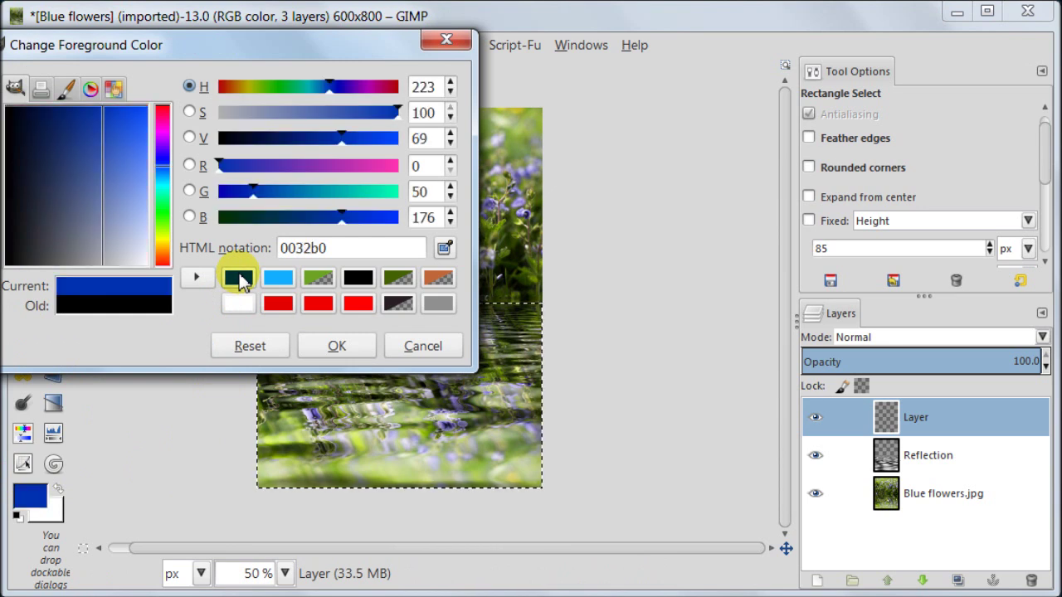
left_click(363, 346)
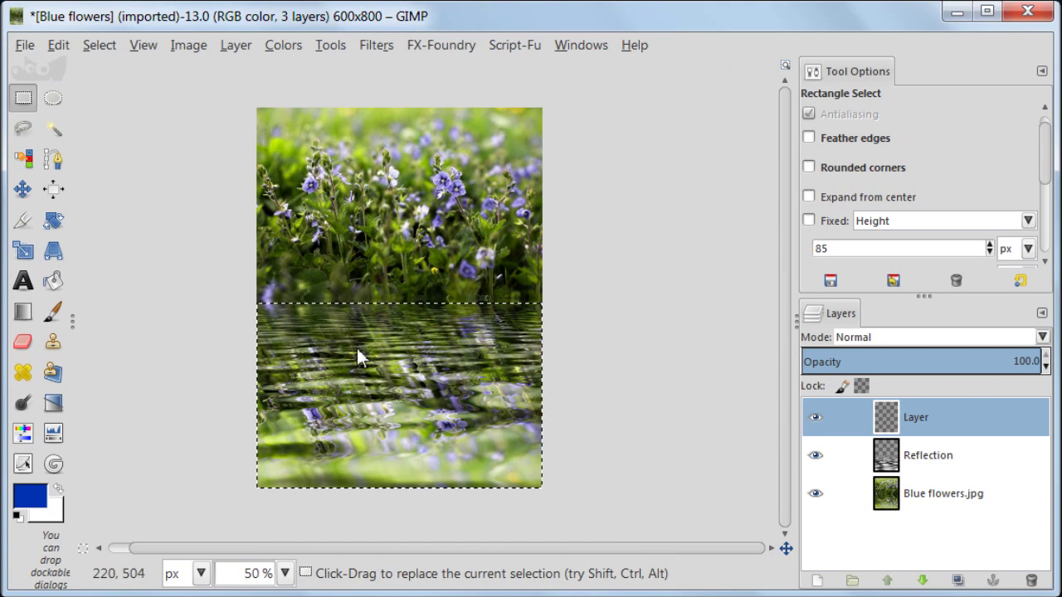
left_click(24, 312)
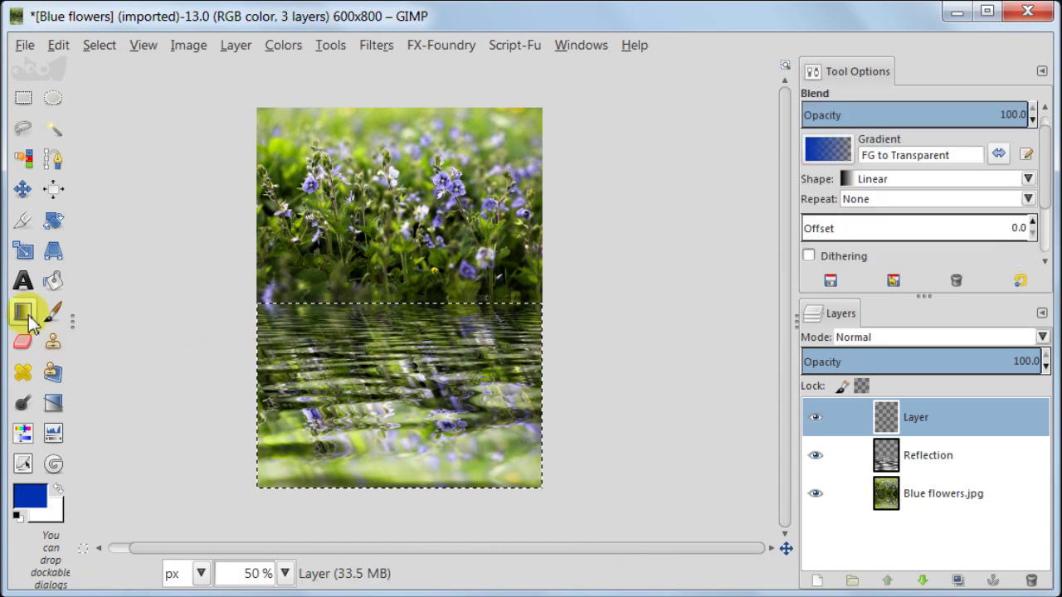
Drag a downward blue FG-to-Transparent gradient over the water, then clear the selection.
left_click_drag(403, 302, 404, 490)
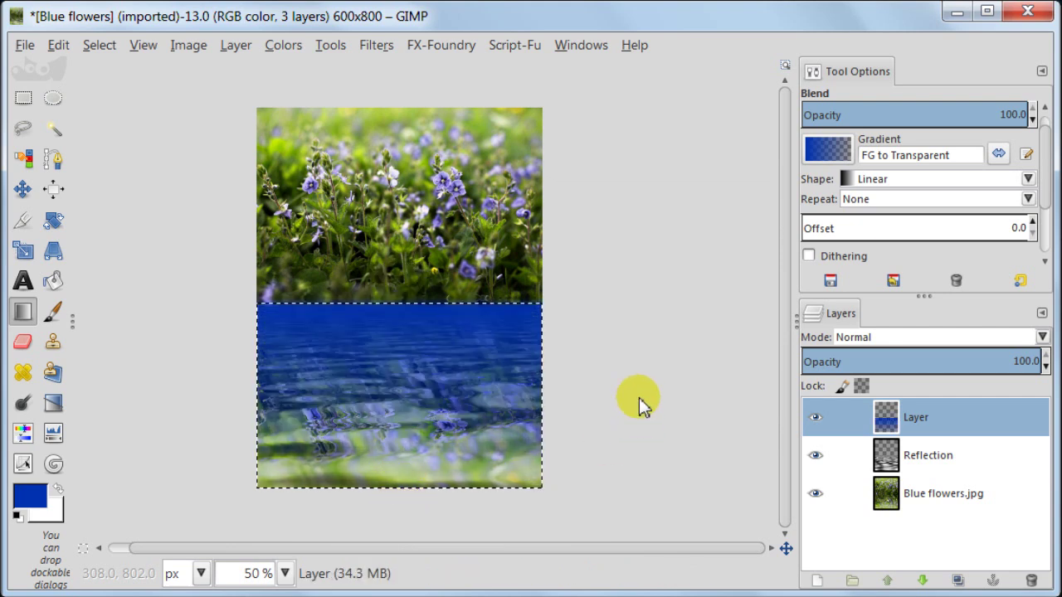
left_click(100, 47)
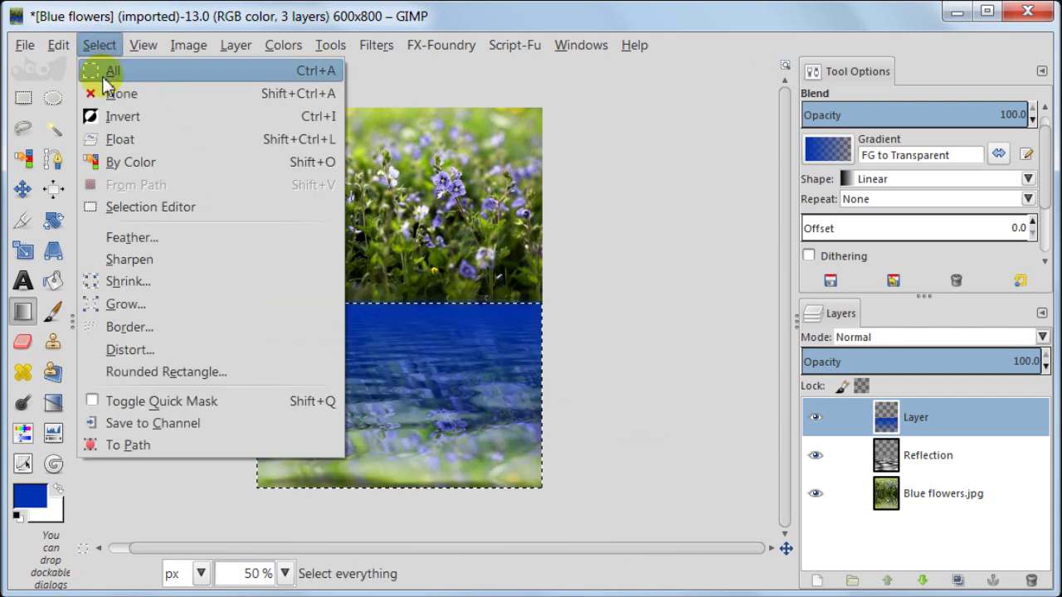
left_click(107, 93)
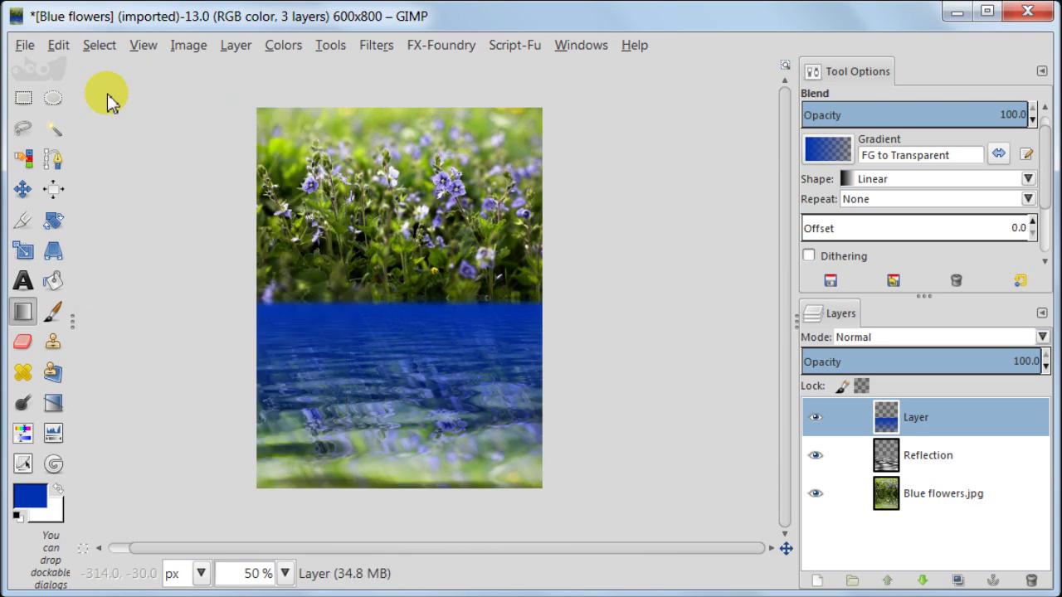
Blend the tint layer in Hard light at about 13% opacity, comparing with it hidden.
left_click(871, 336)
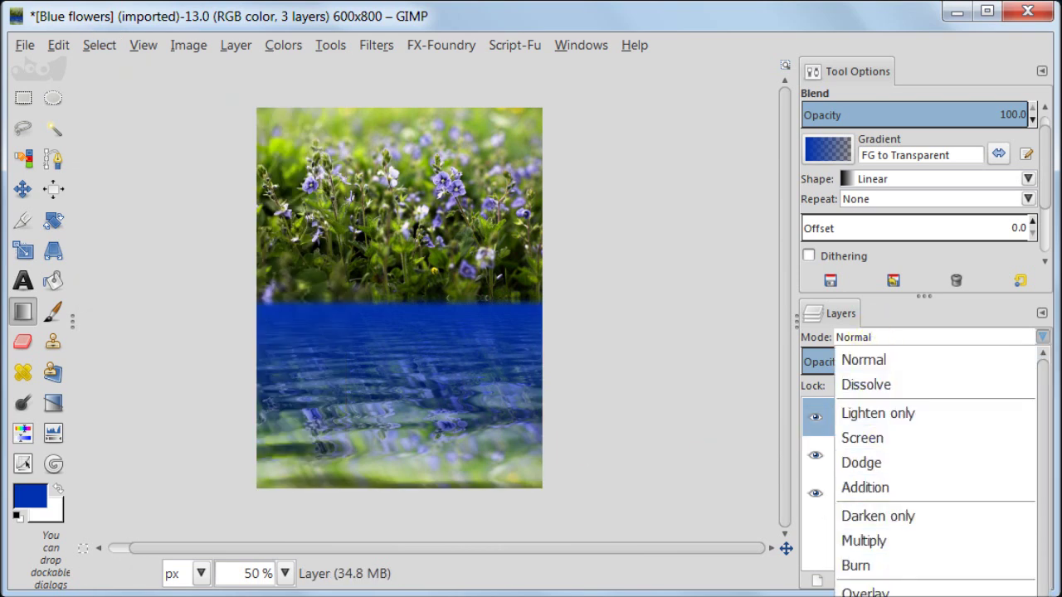
left_click(867, 595)
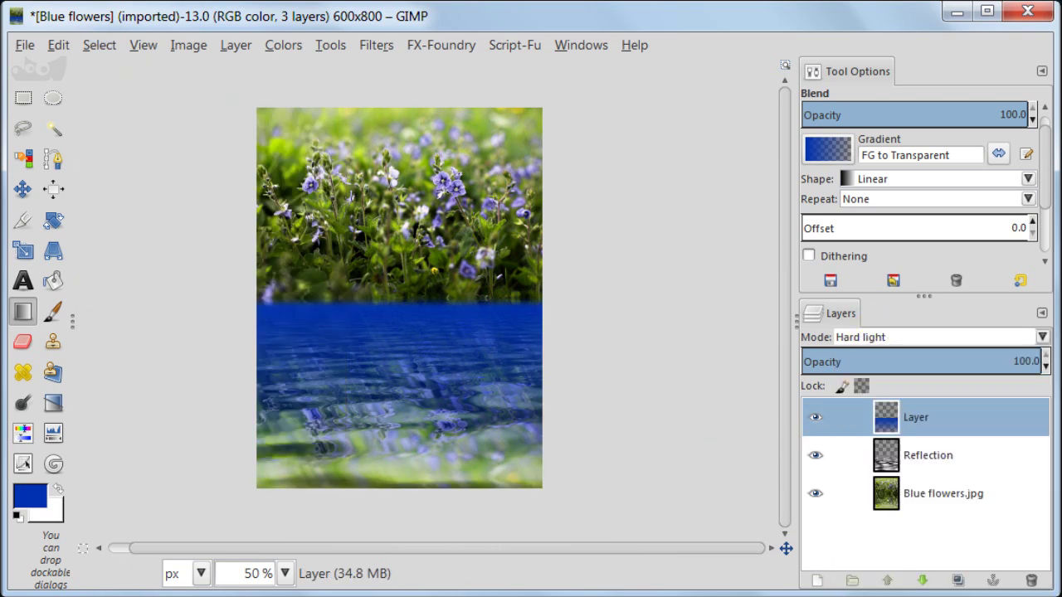
left_click(846, 361)
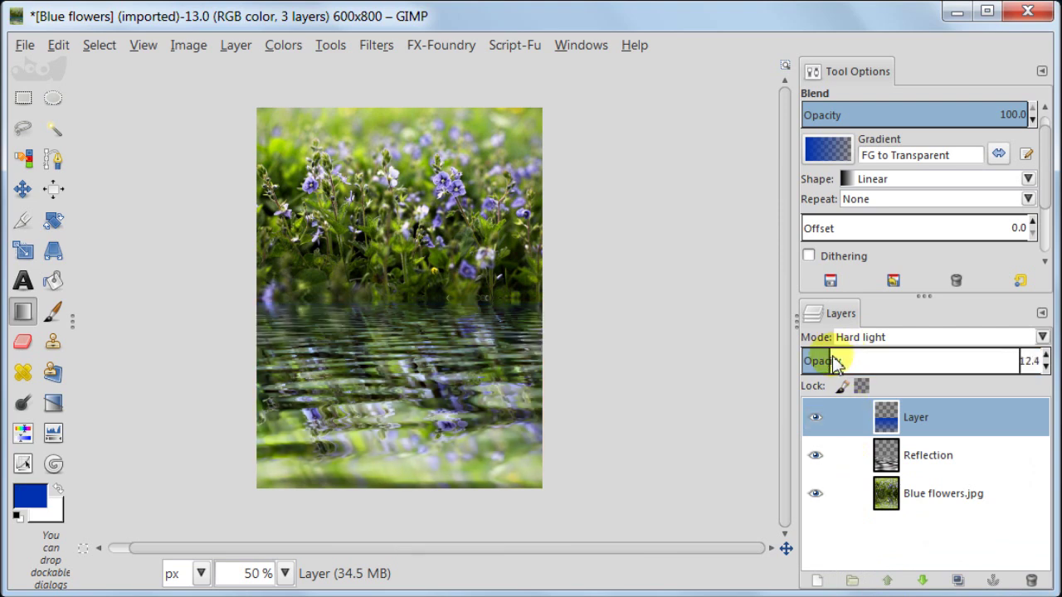
left_click(815, 417)
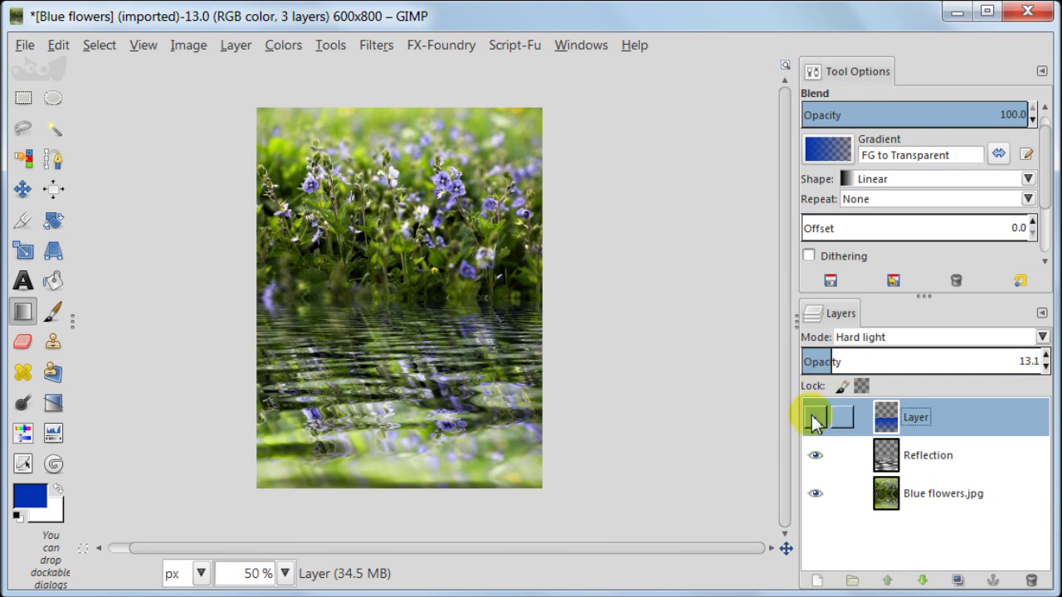
left_click(816, 417)
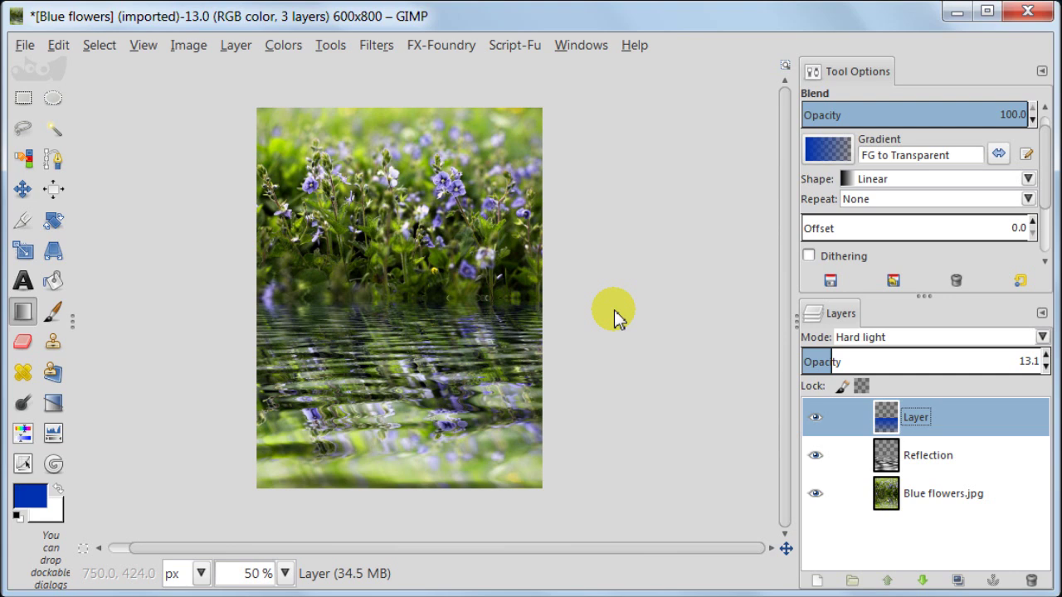
Merge all visible layers into a single layer.
left_click(190, 45)
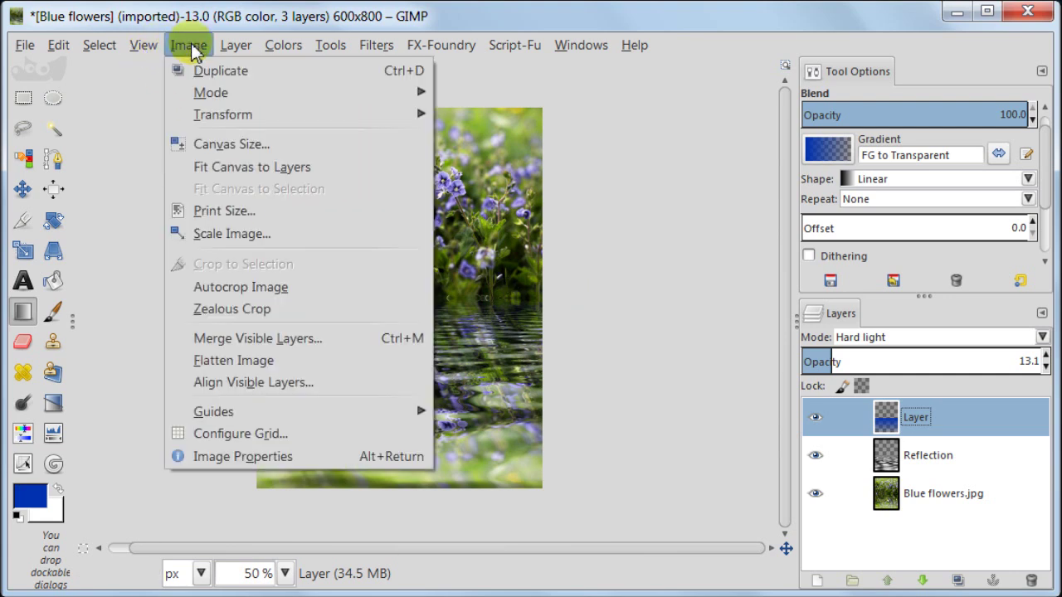
left_click(193, 339)
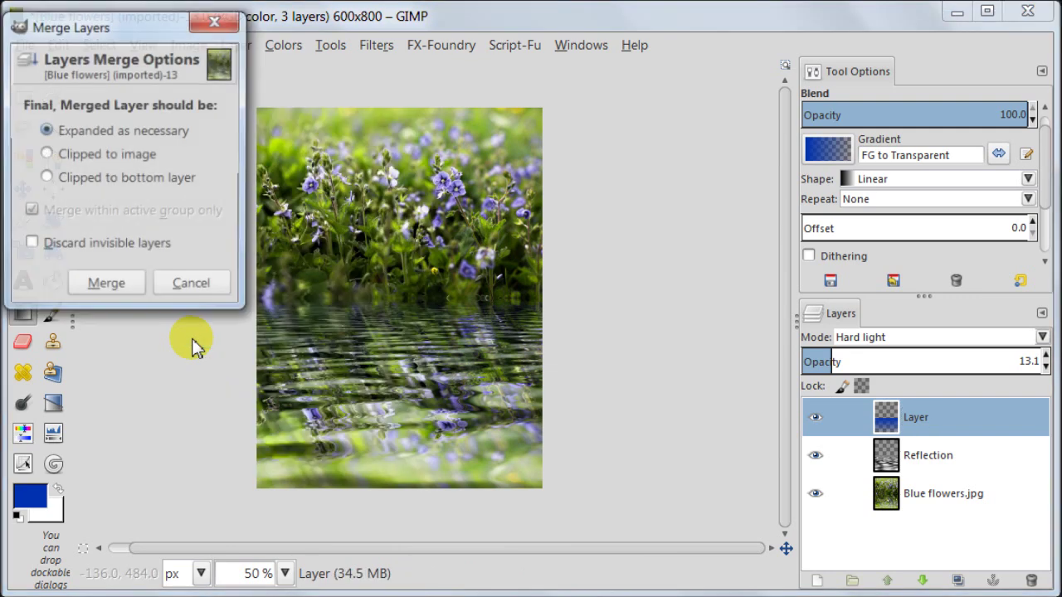
left_click(131, 294)
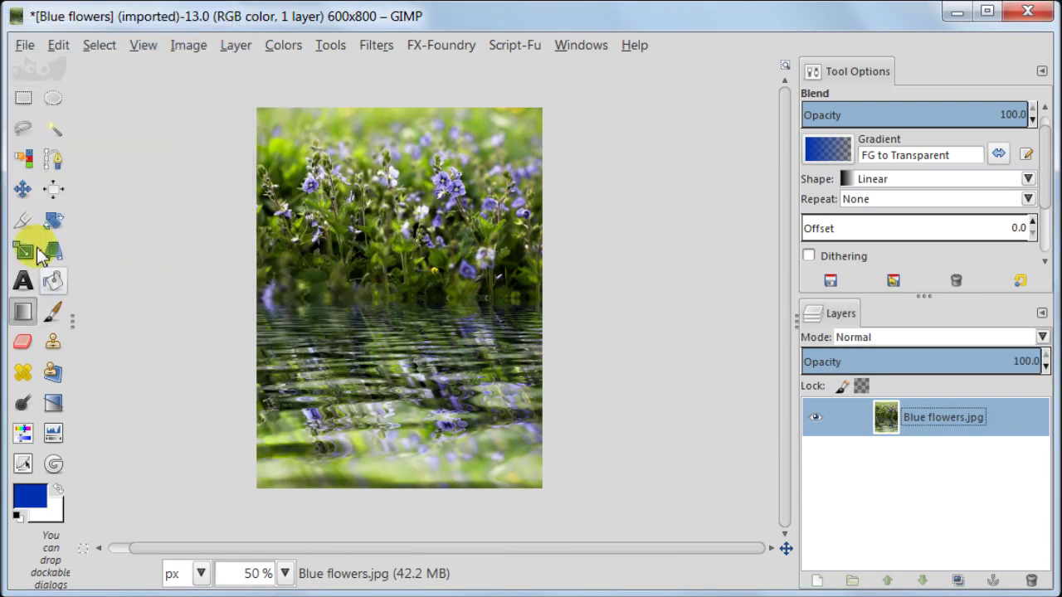
Crop the image to 600×716, trimming the bottom strip, and view it at 60%.
left_click(23, 221)
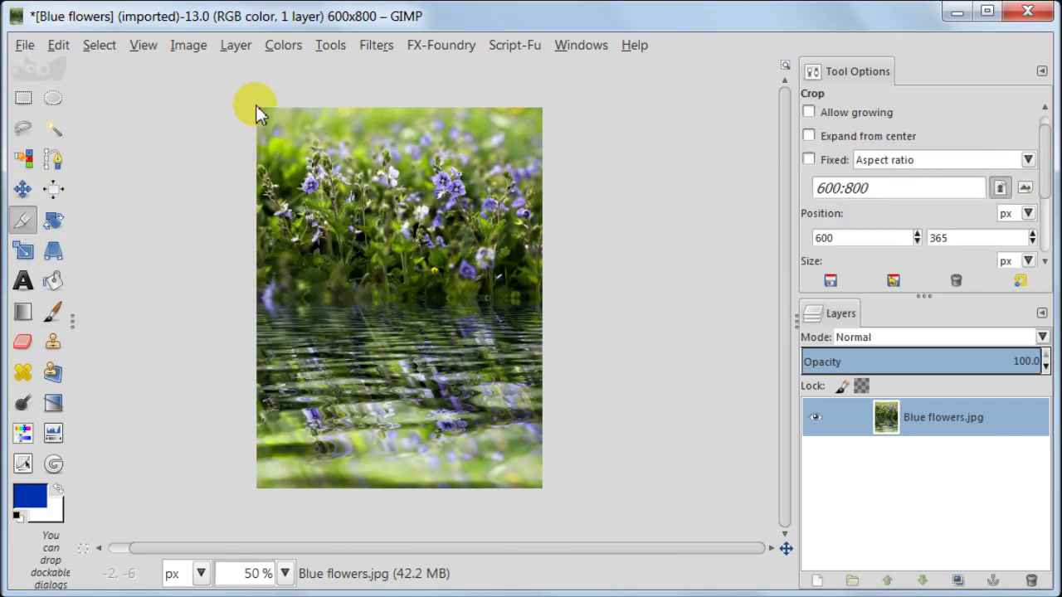
left_click_drag(257, 109, 600, 449)
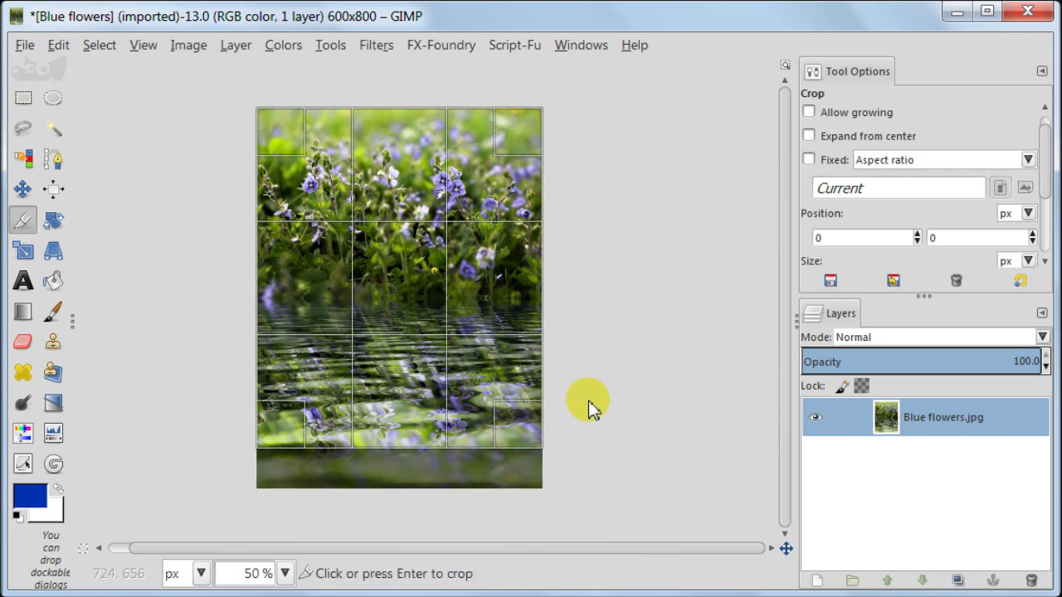
left_click(503, 305)
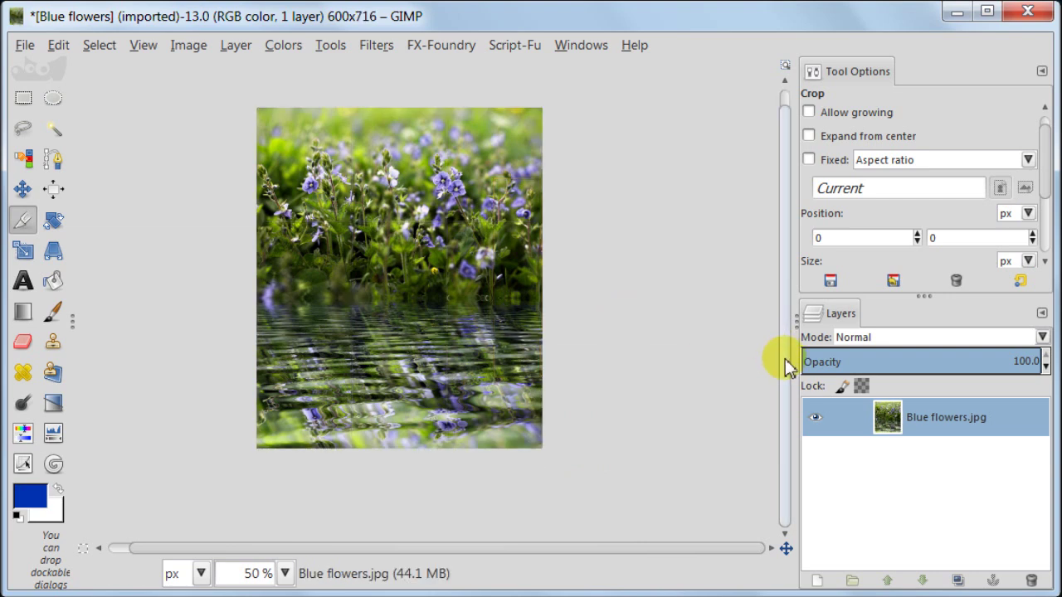
left_click_drag(785, 358, 785, 328)
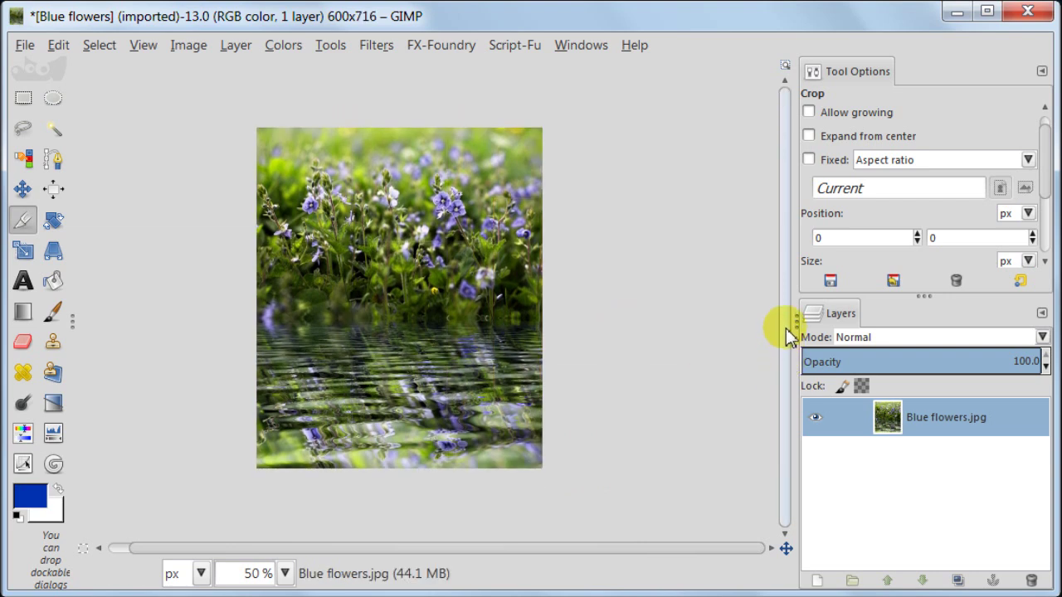
left_click(284, 573)
left_click(249, 554)
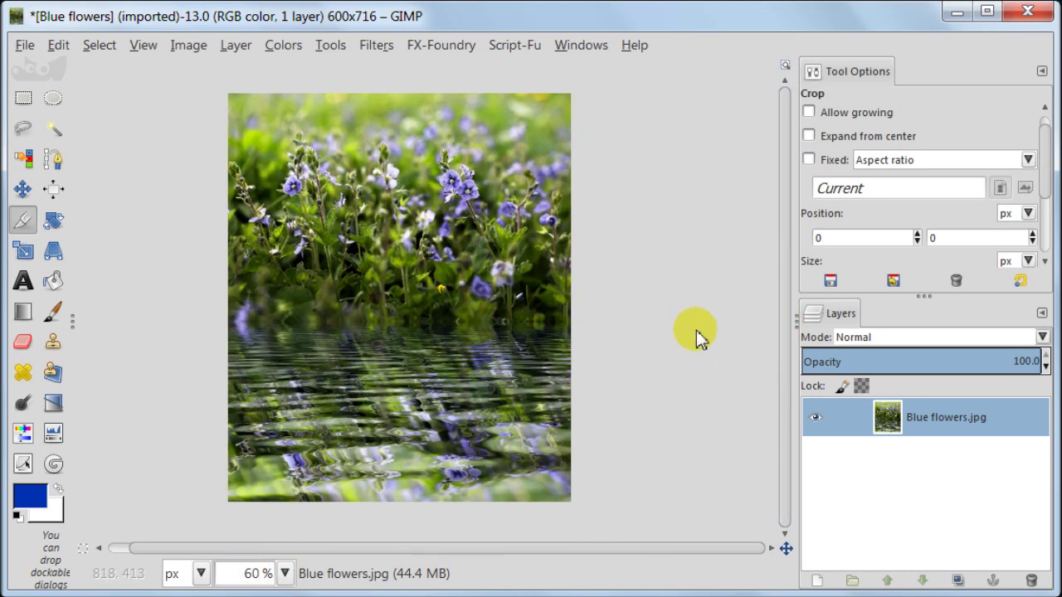
Add a new transparent layer for the vignette.
left_click(823, 583)
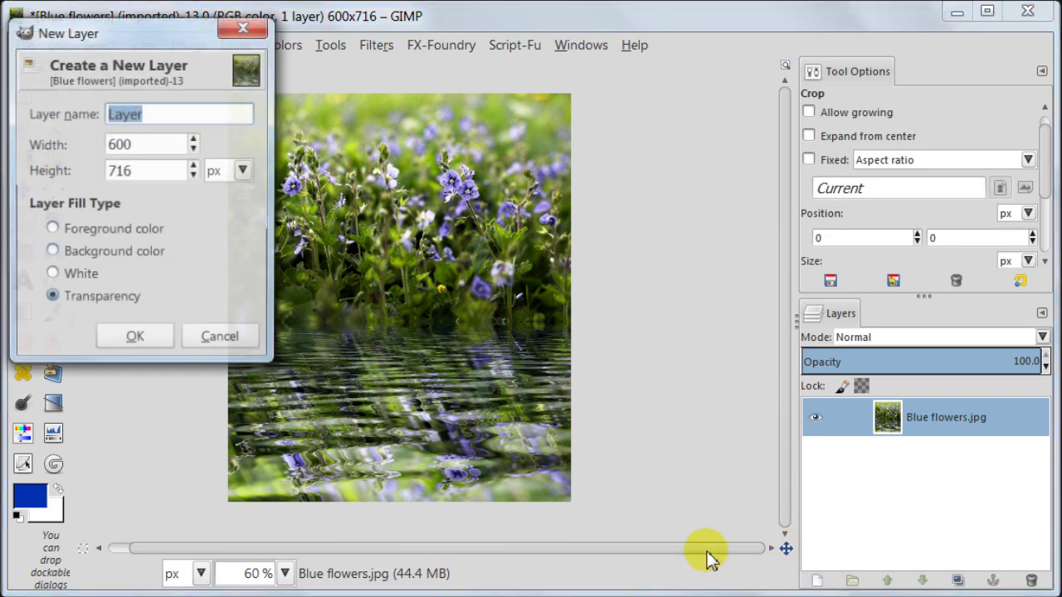
left_click(155, 344)
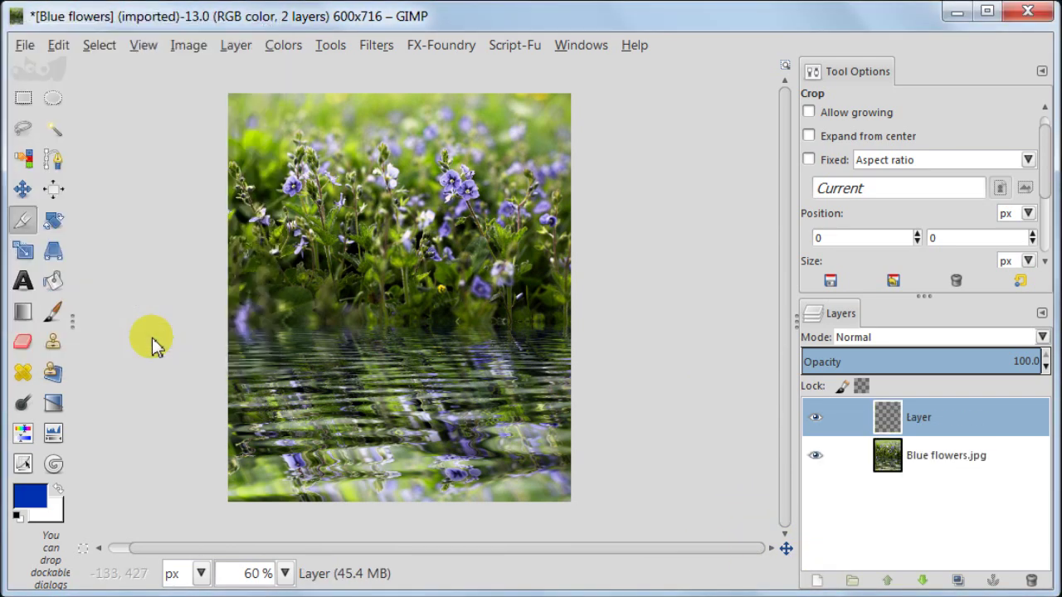
key("r")
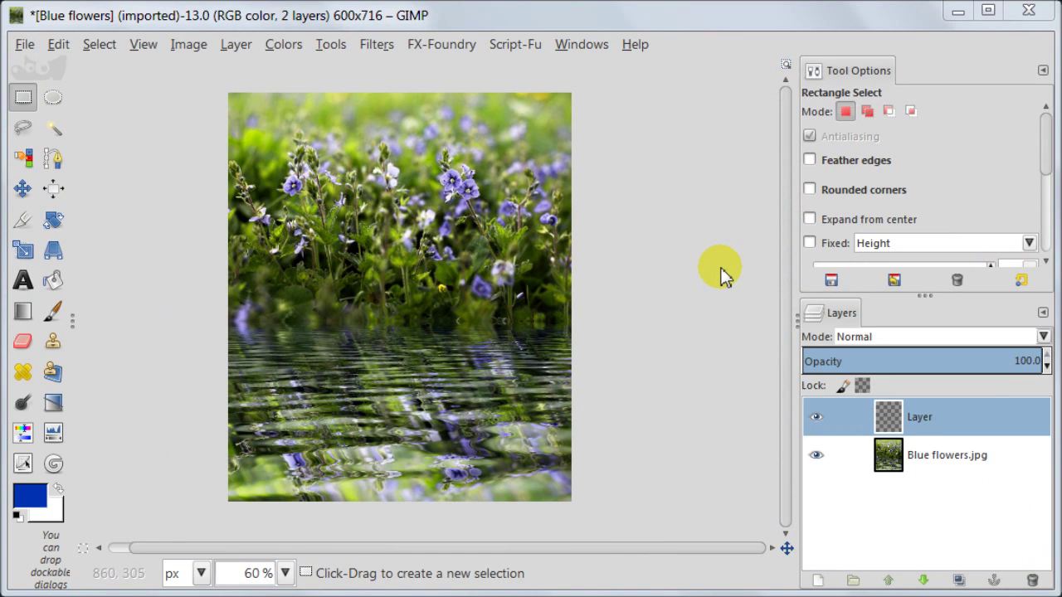
Render a GEGL vignette on it with softness 0.64 and radius 1.97.
left_click(374, 45)
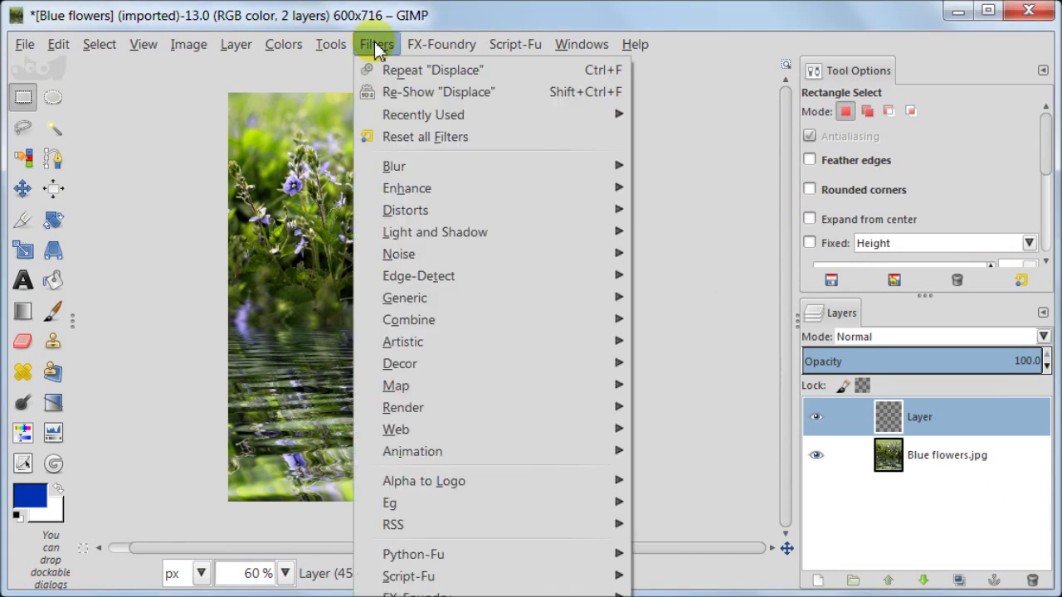
mouse_move(332, 45)
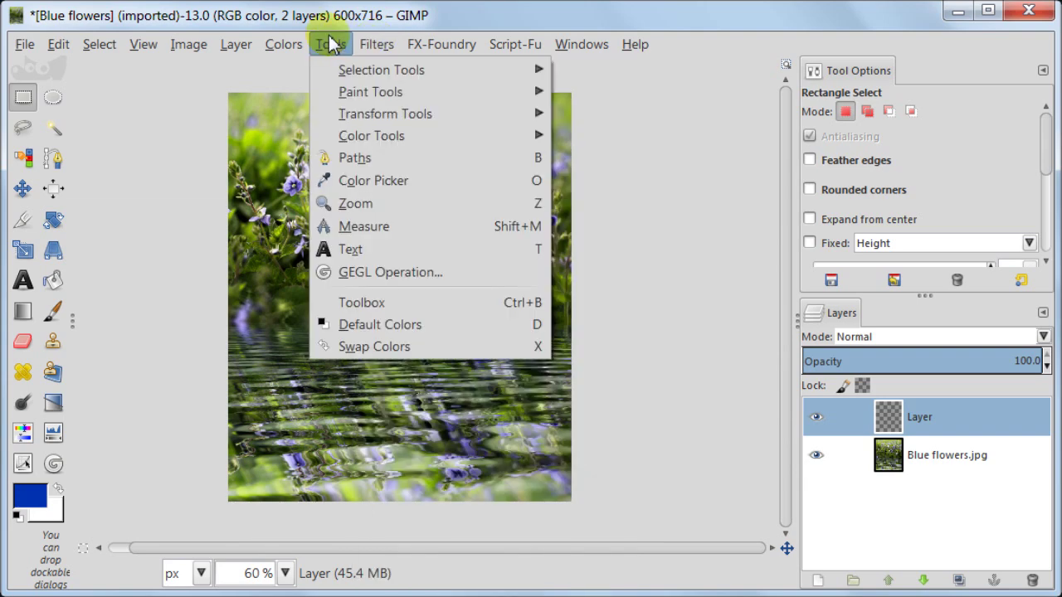
left_click(489, 277)
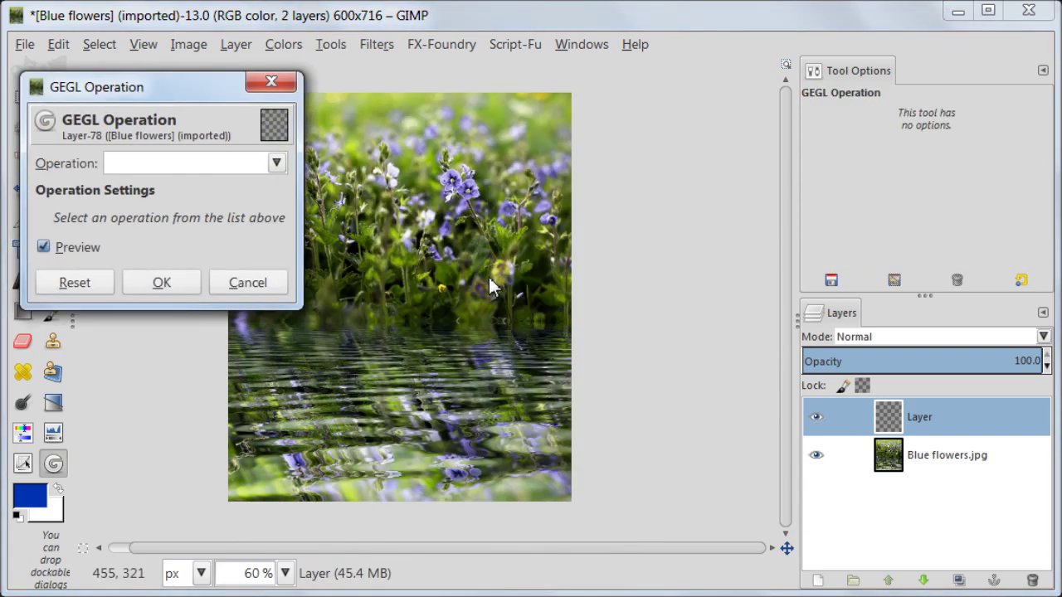
left_click_drag(229, 88, 262, 35)
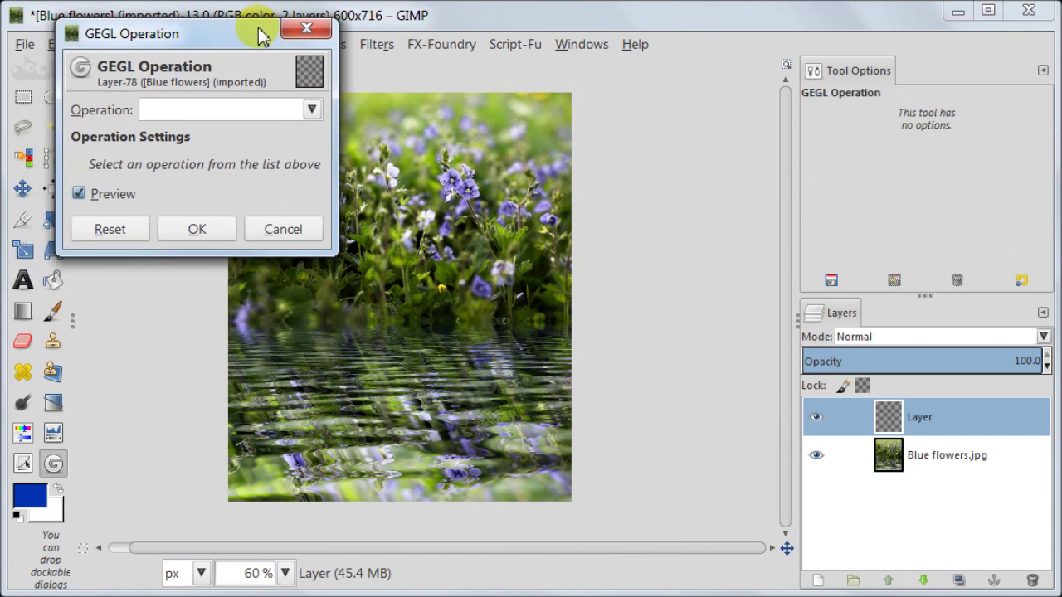
left_click(311, 111)
left_click_drag(313, 124, 315, 448)
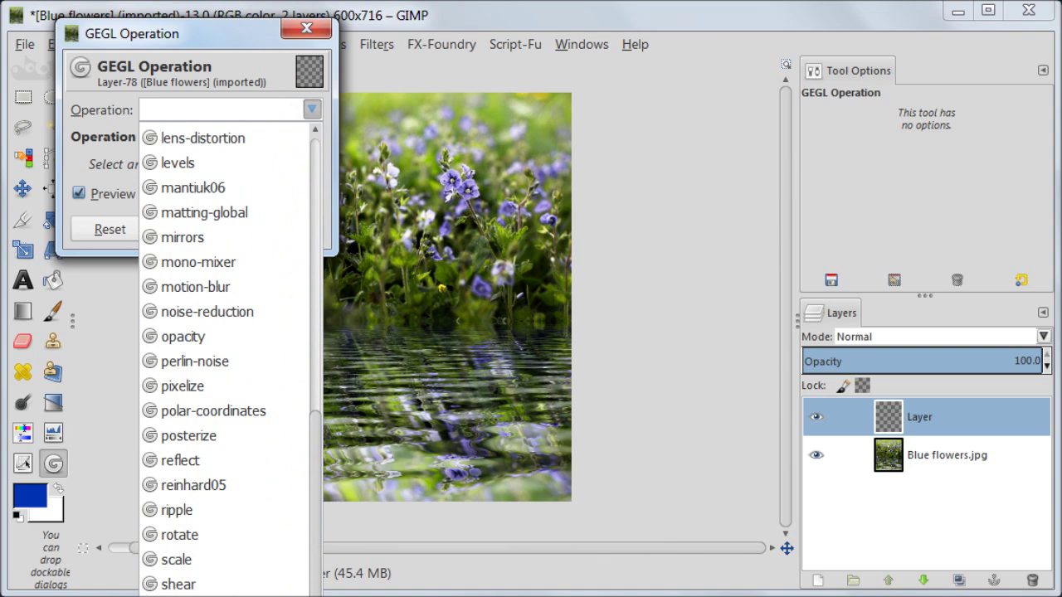
left_click(191, 593)
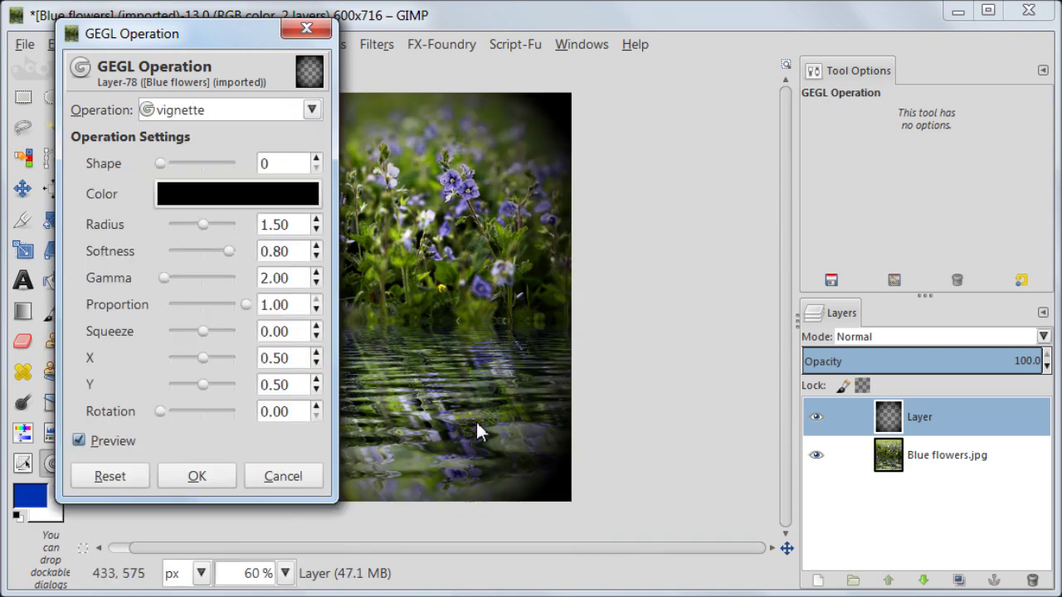
left_click_drag(230, 35, 793, 59)
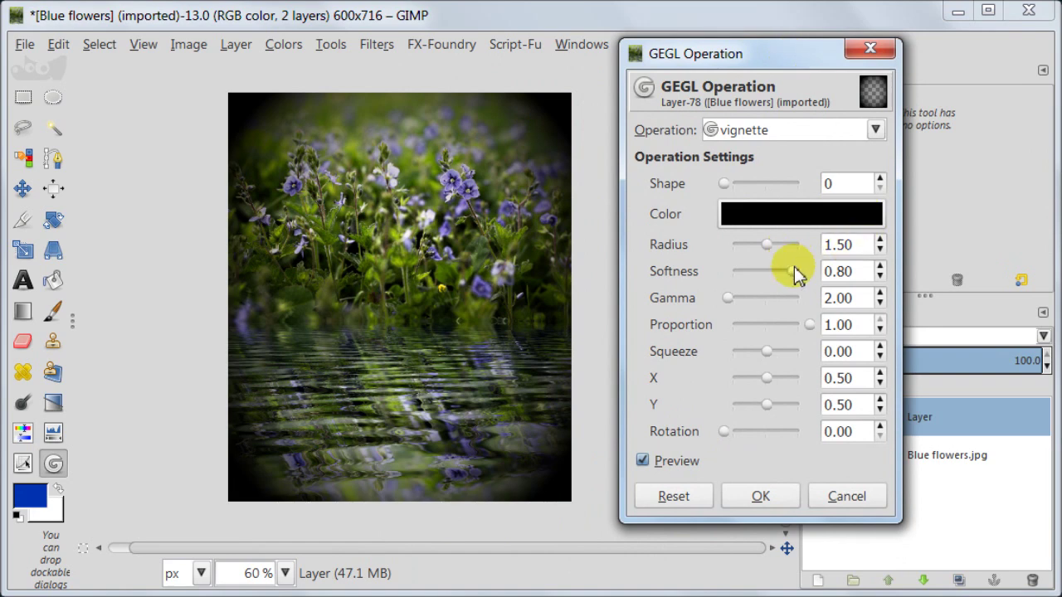
left_click_drag(794, 281, 785, 250)
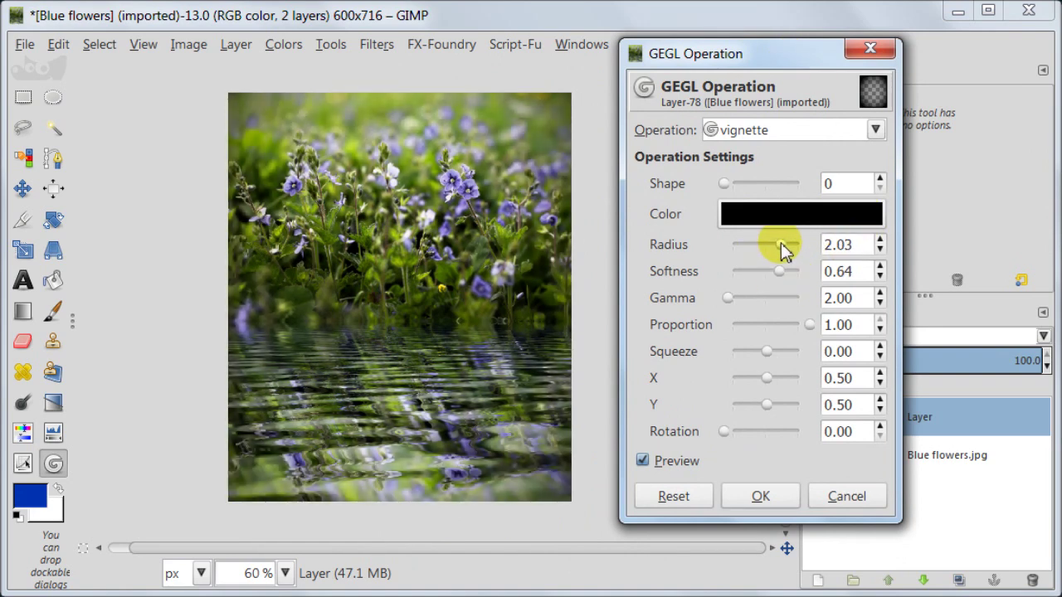
left_click_drag(782, 249, 780, 246)
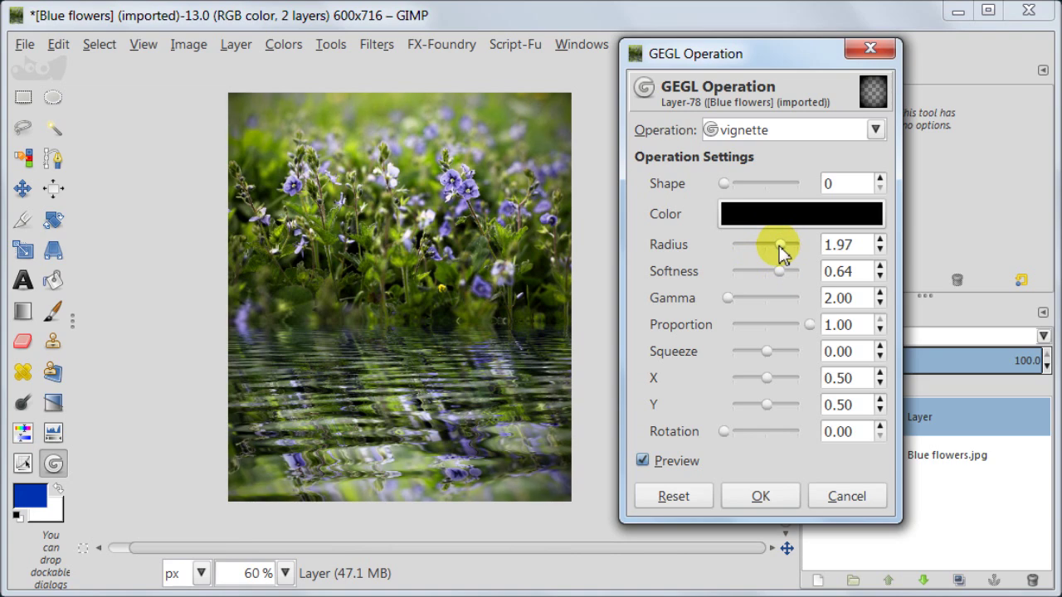
left_click(760, 496)
Set the vignette layer to Overlay mode, toggling its visibility to compare.
left_click(876, 336)
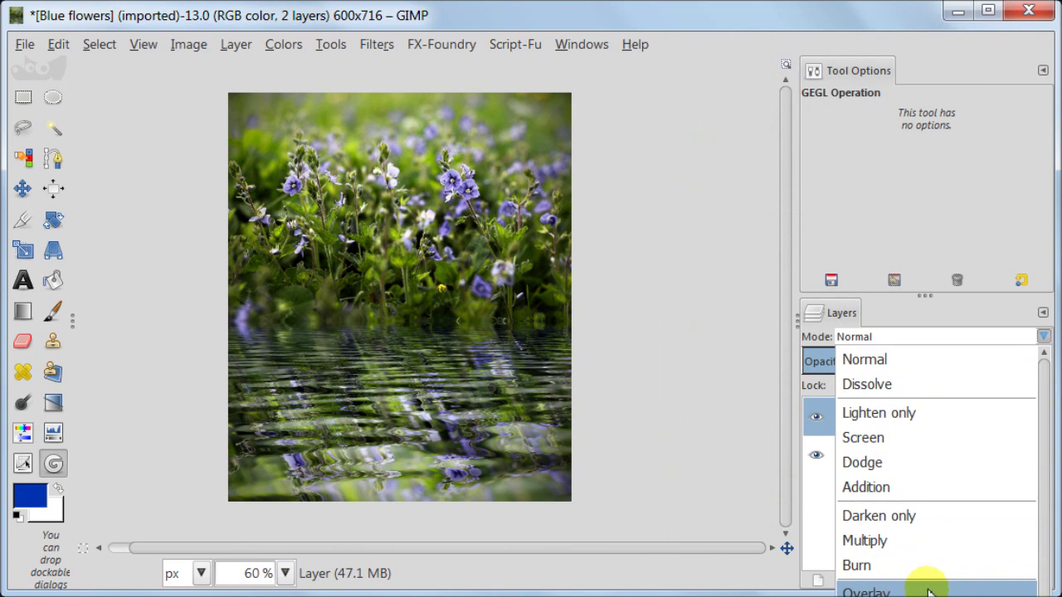
left_click(929, 592)
left_click(815, 419)
left_click(814, 419)
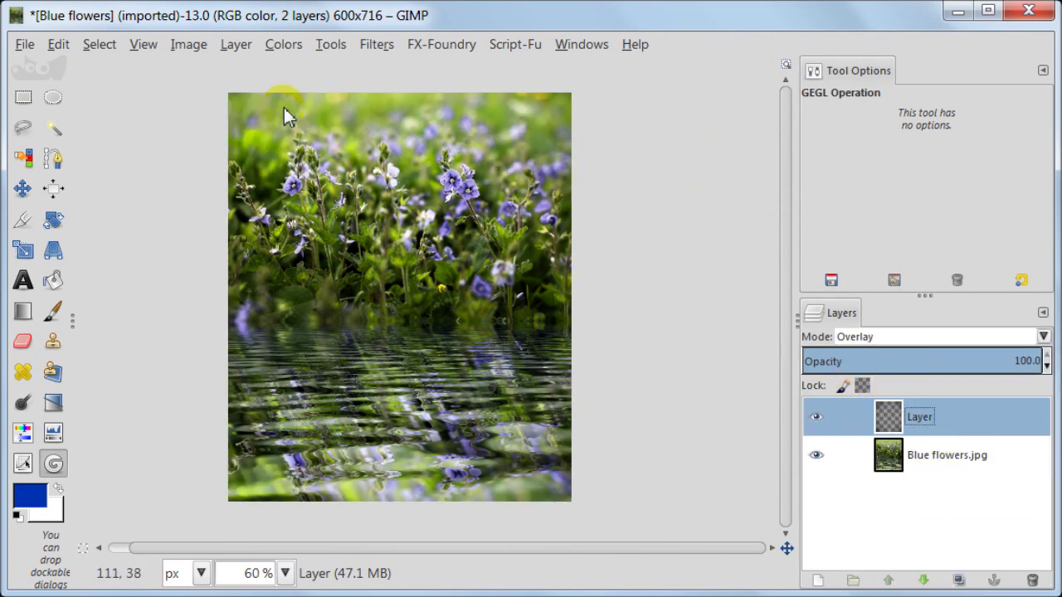
Flatten the image into a single layer.
left_click(186, 46)
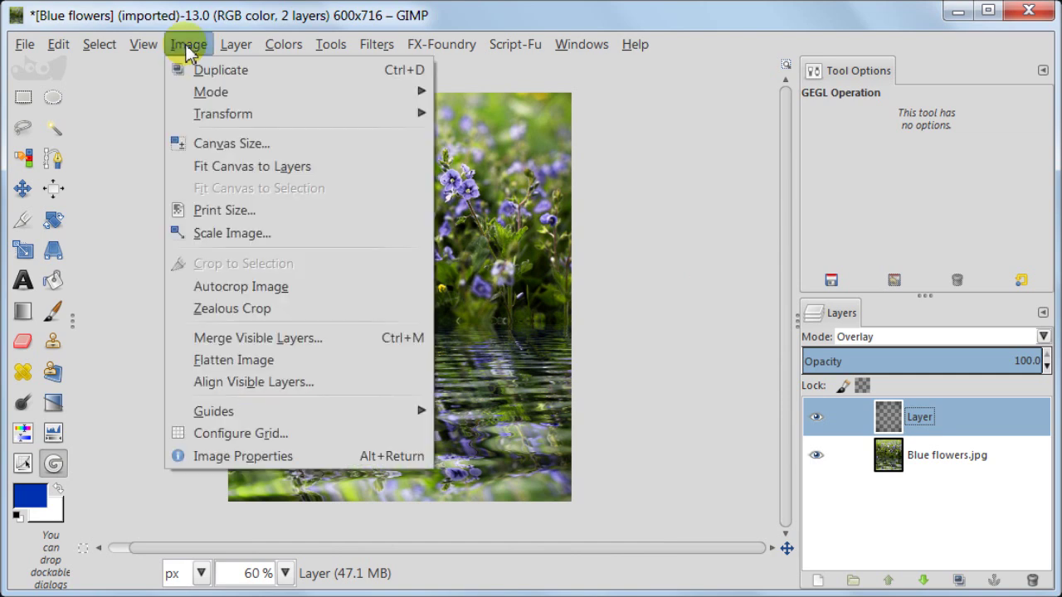
left_click(187, 360)
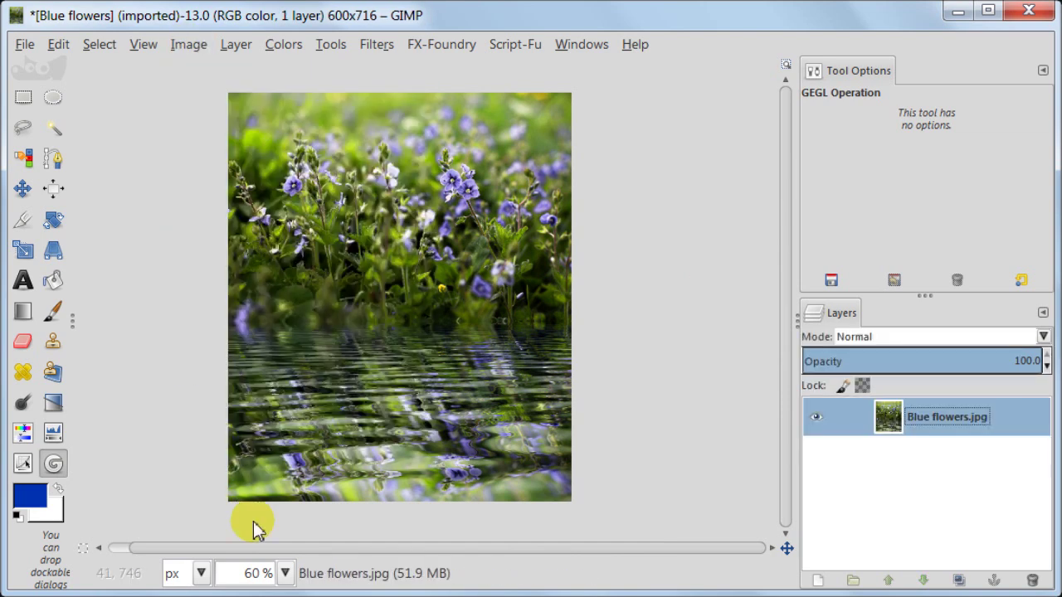
left_click(284, 573)
left_click(249, 594)
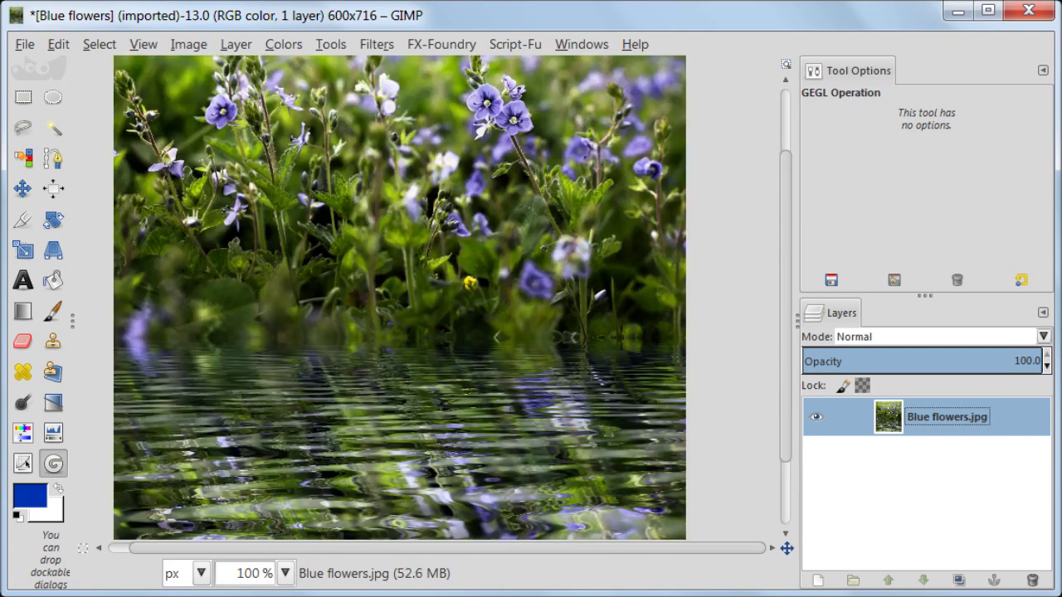
scroll(781, 198, "up", 3)
left_click_drag(781, 198, 778, 263)
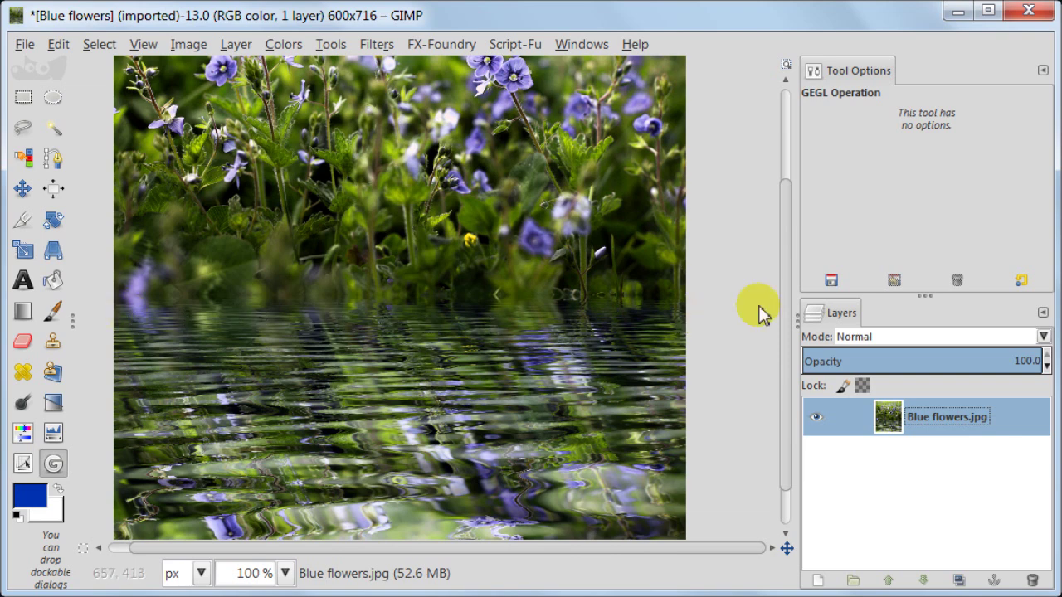
left_click_drag(786, 248, 798, 165)
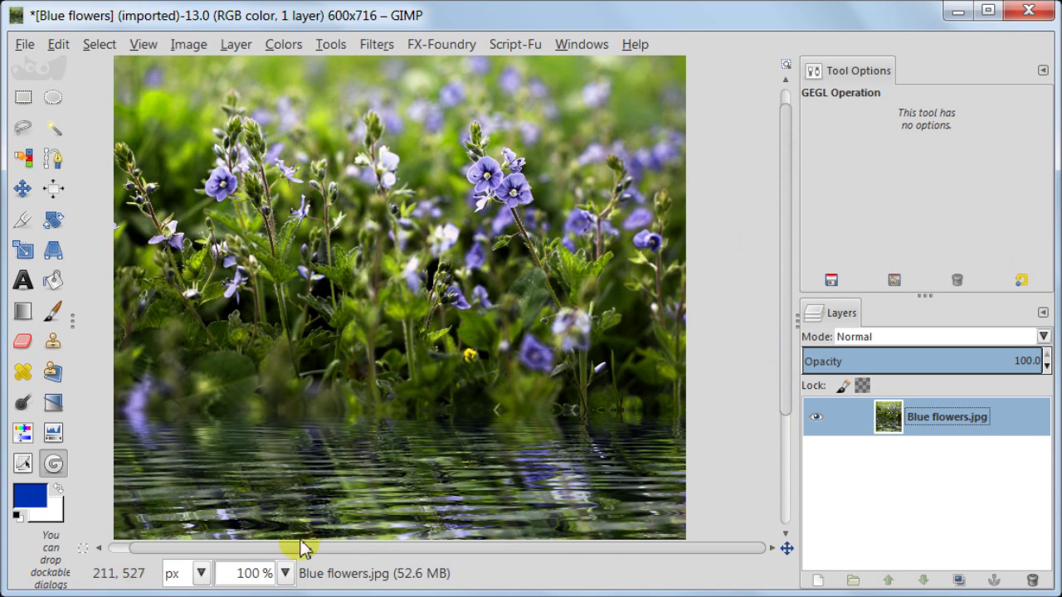
left_click(283, 573)
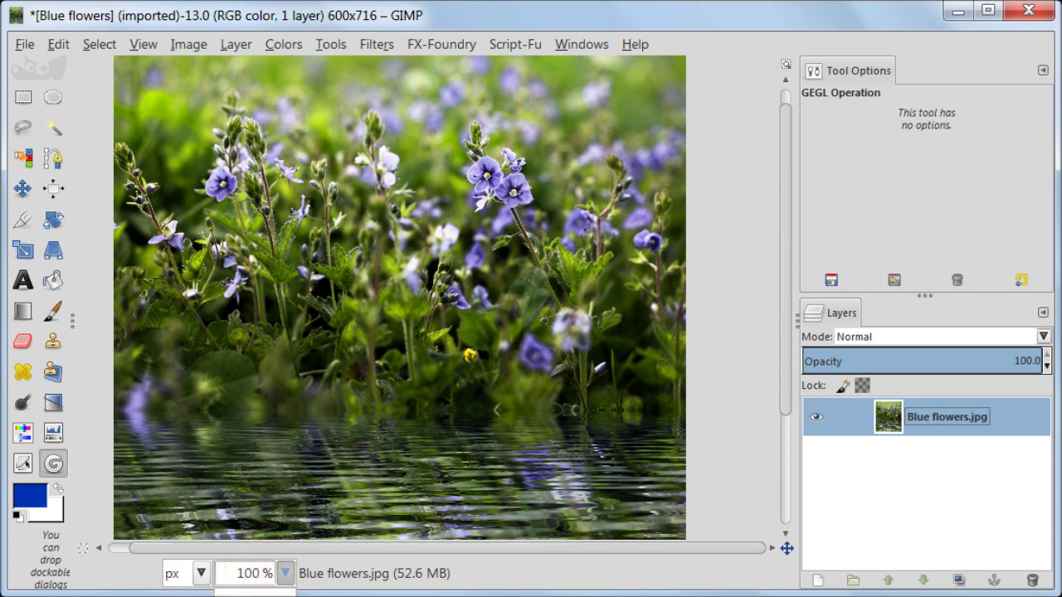
left_click(253, 531)
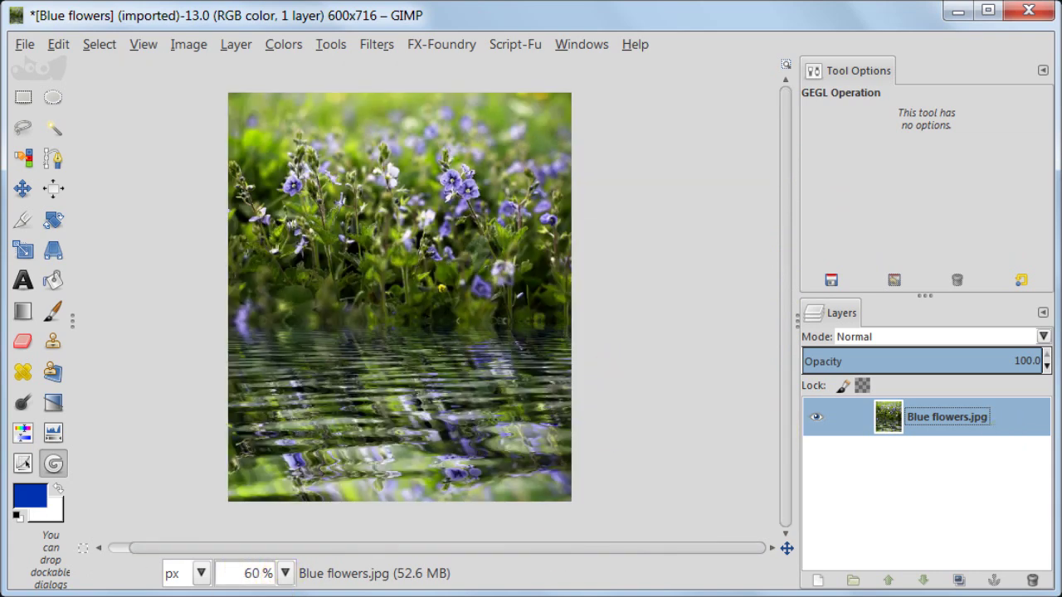